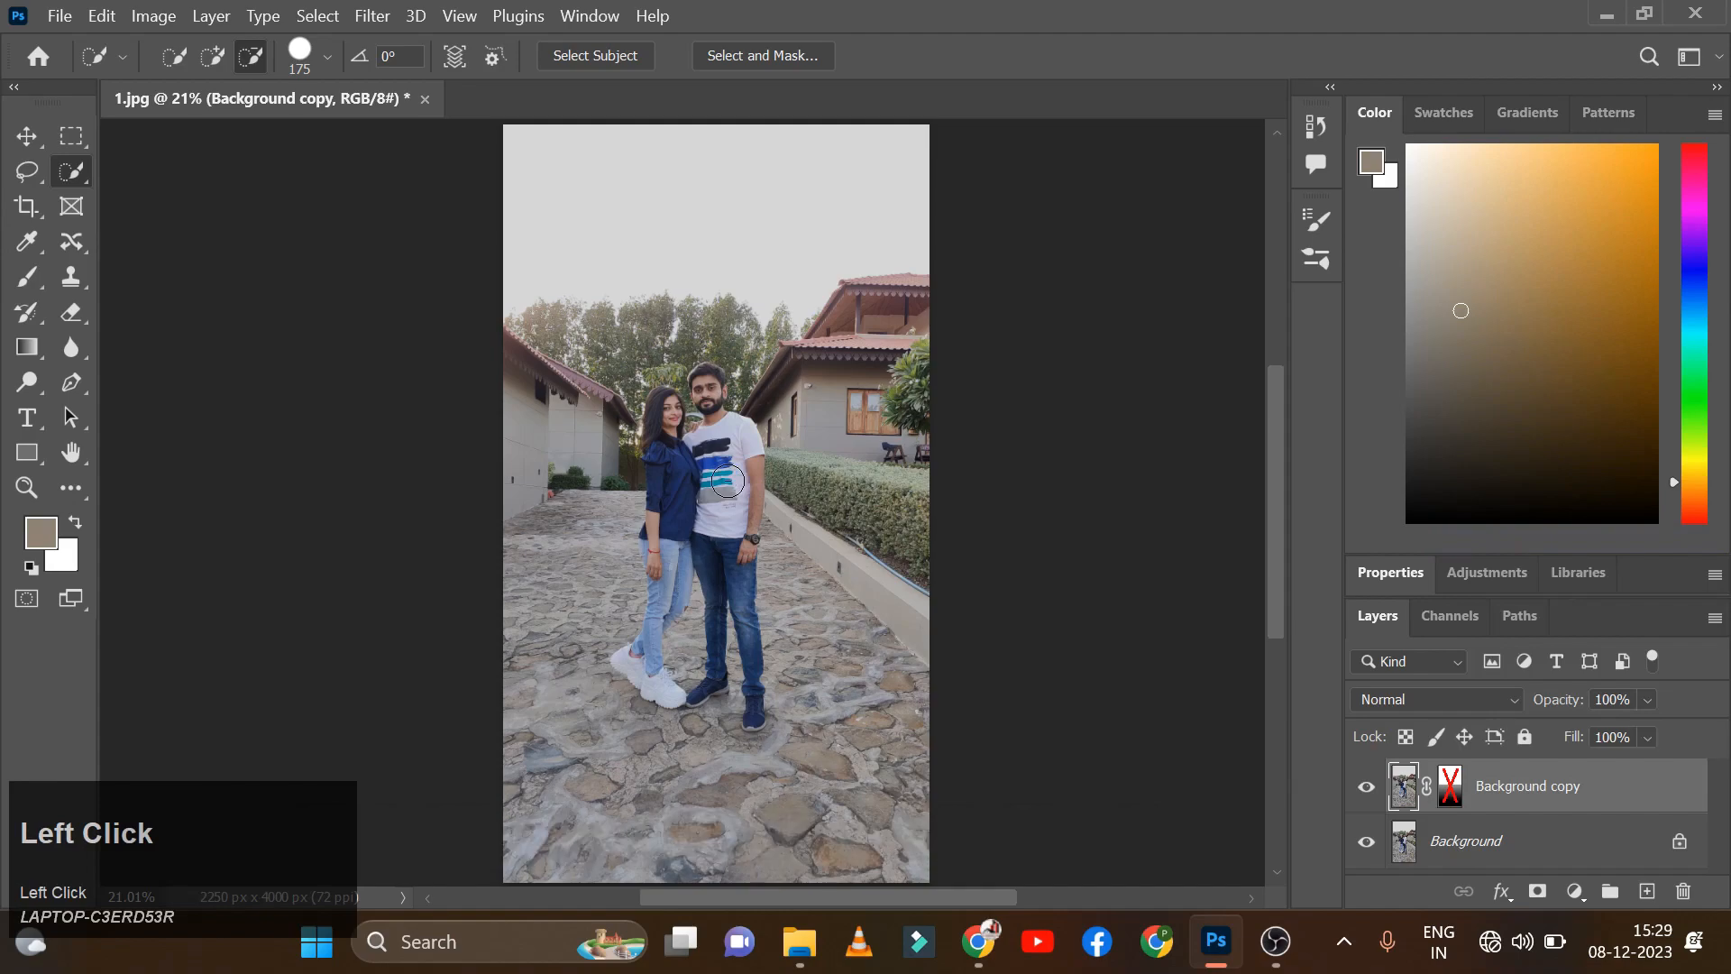
Step: Select the couple's heads, torsos and upper legs with the Quick Selection tool, reducing the brush size to 100 for the heads
right_click(72, 171)
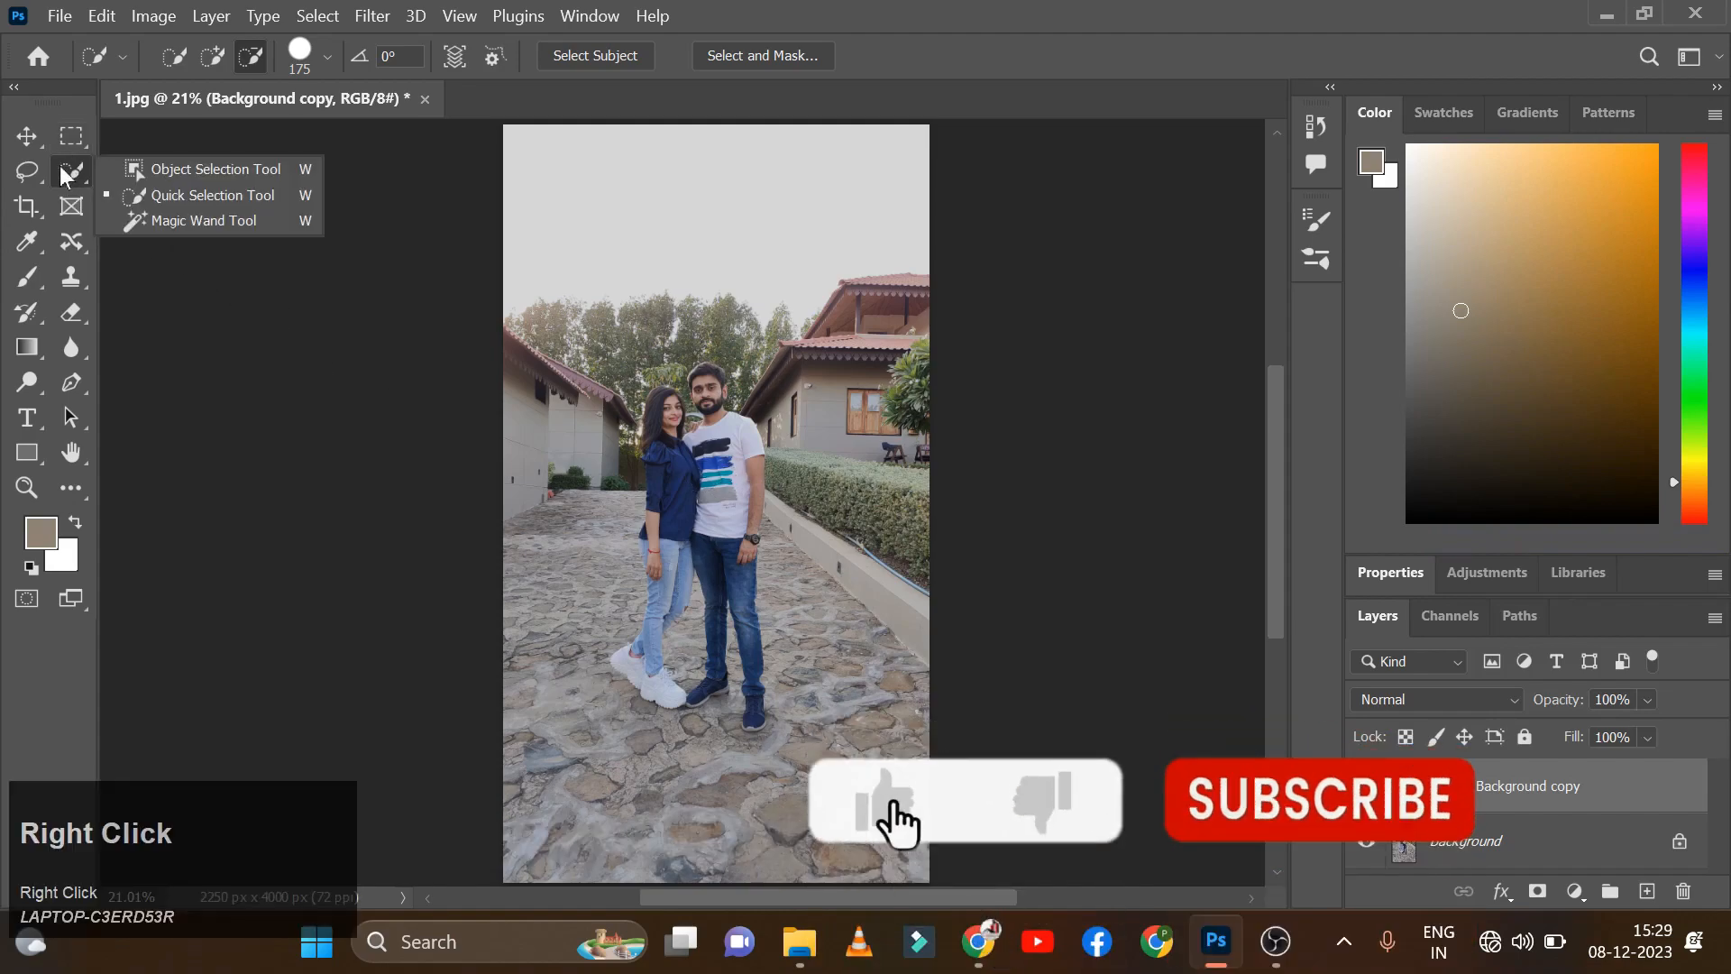
left_click(141, 195)
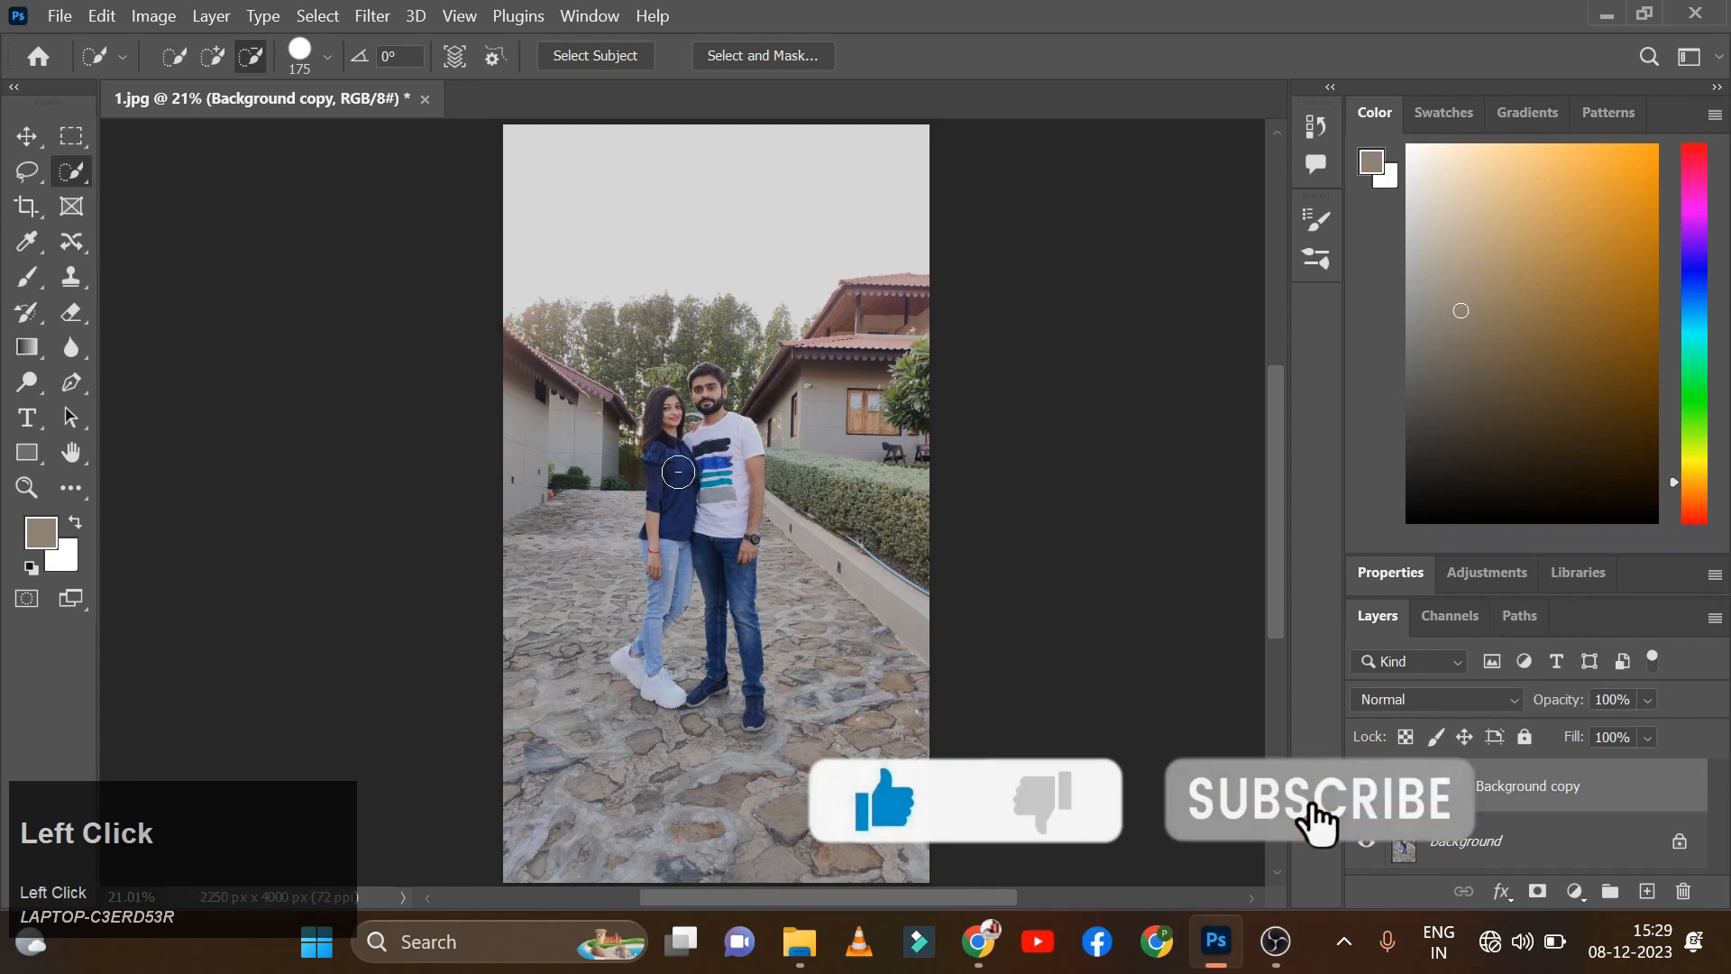
scroll(676, 469, "up", 3, "alt")
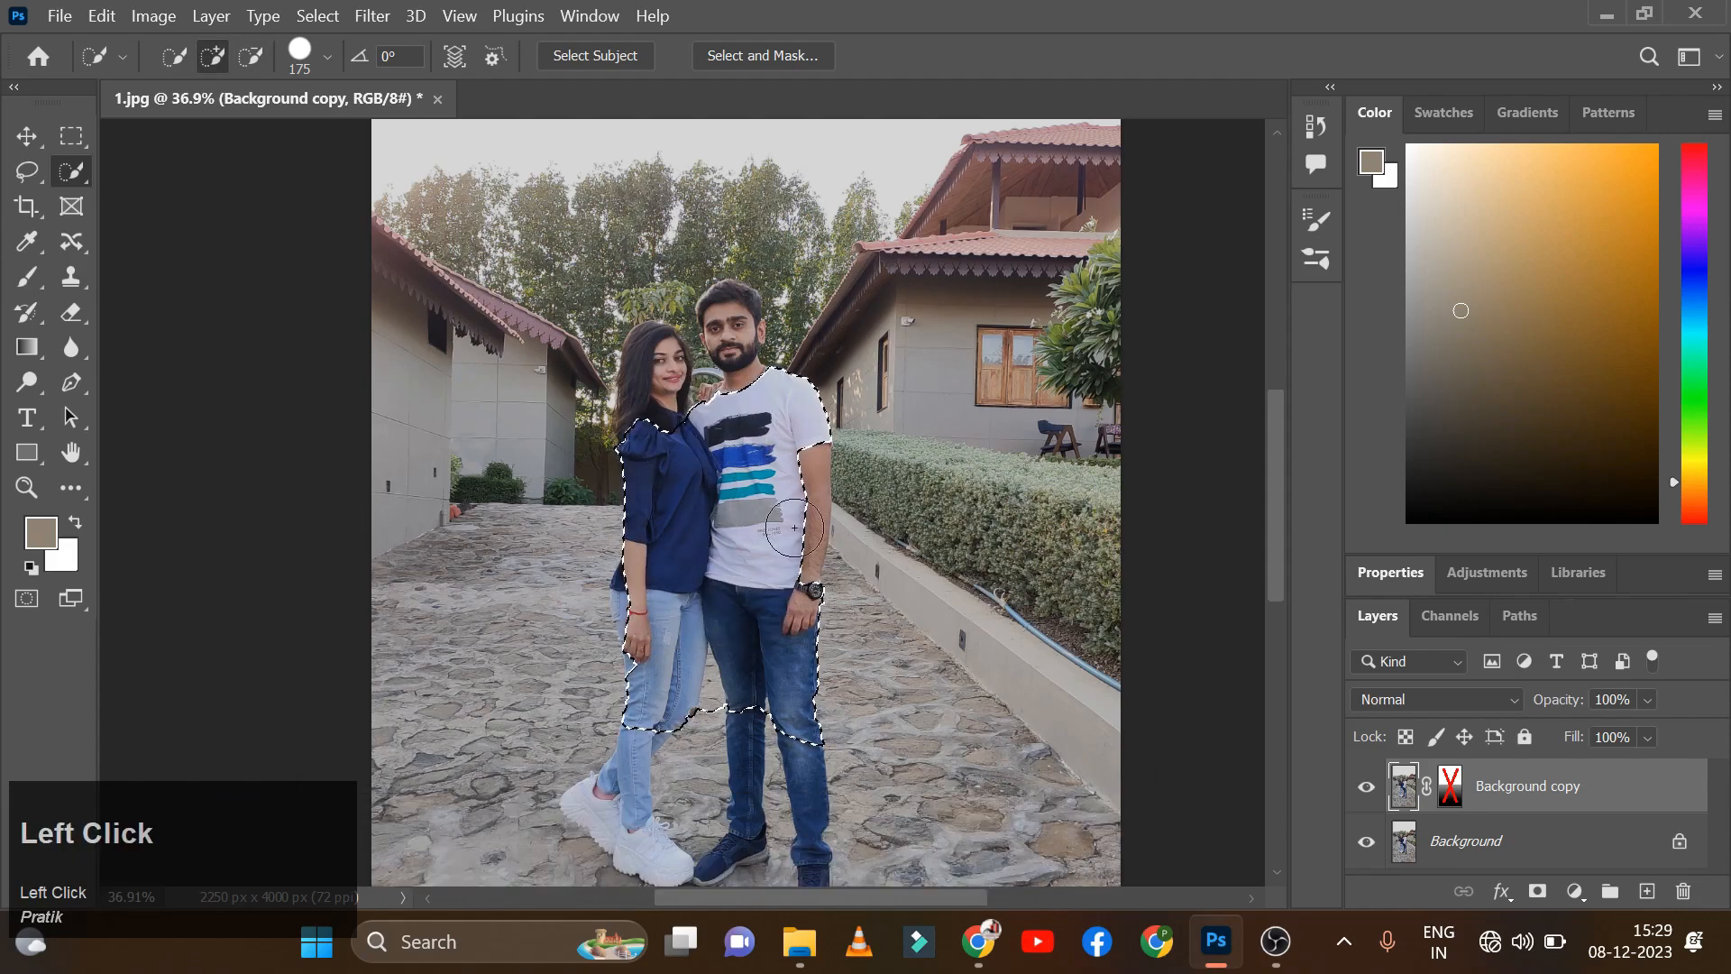
left_click(729, 364)
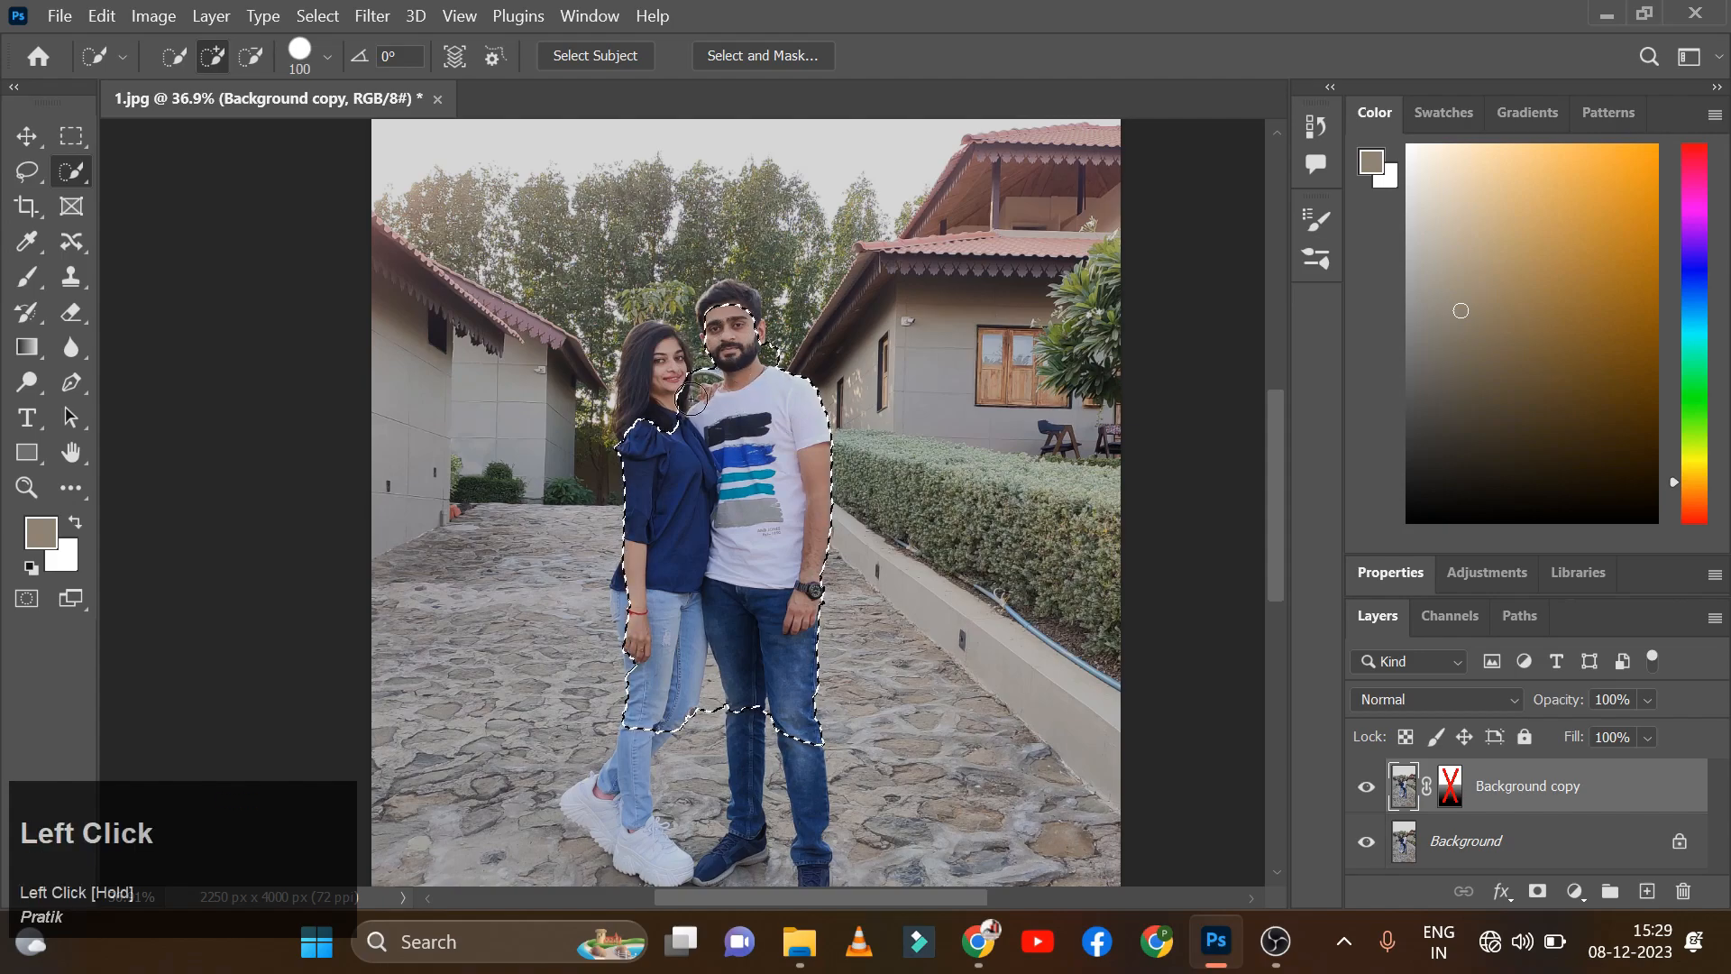
key("bracketleft")
key("bracketleft")
key("bracketleft")
key("bracketleft")
key("bracketleft")
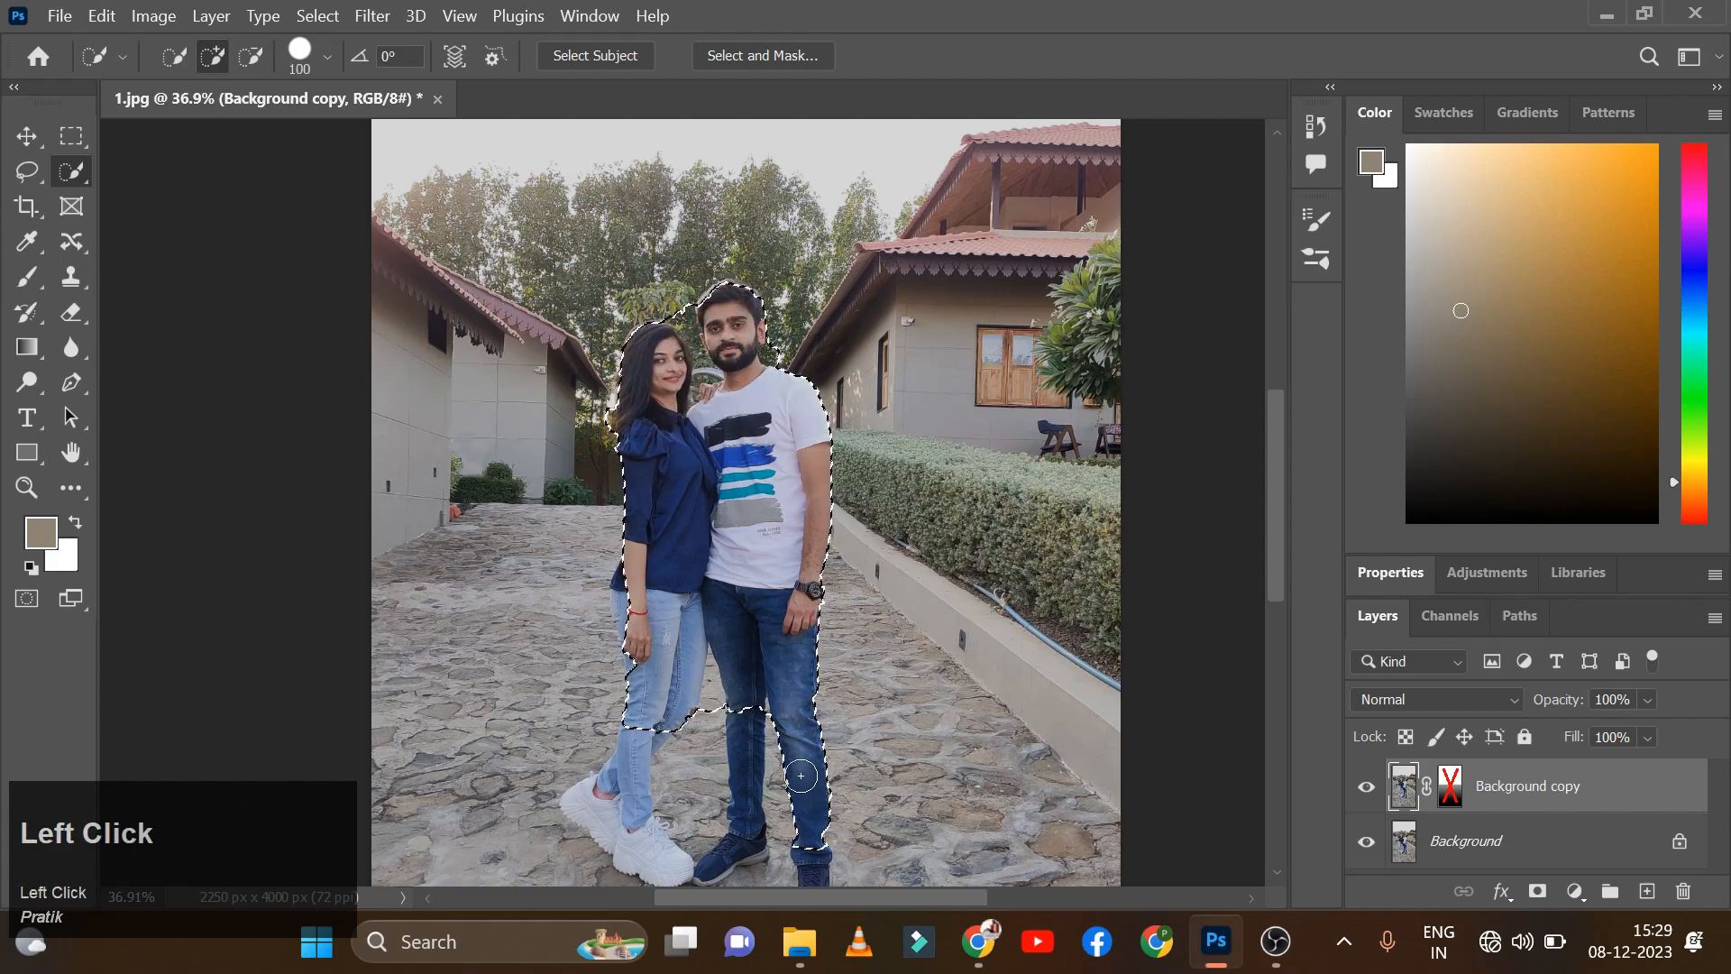
Step: Extend the selection down over the couple's lower legs and shoes and refine the woman's hip with a size 45 brush
mouse_move(749, 721)
left_mouse_down()
mouse_move(732, 854)
mouse_move(692, 876)
mouse_move(595, 798)
left_mouse_up()
key("bracketleft")
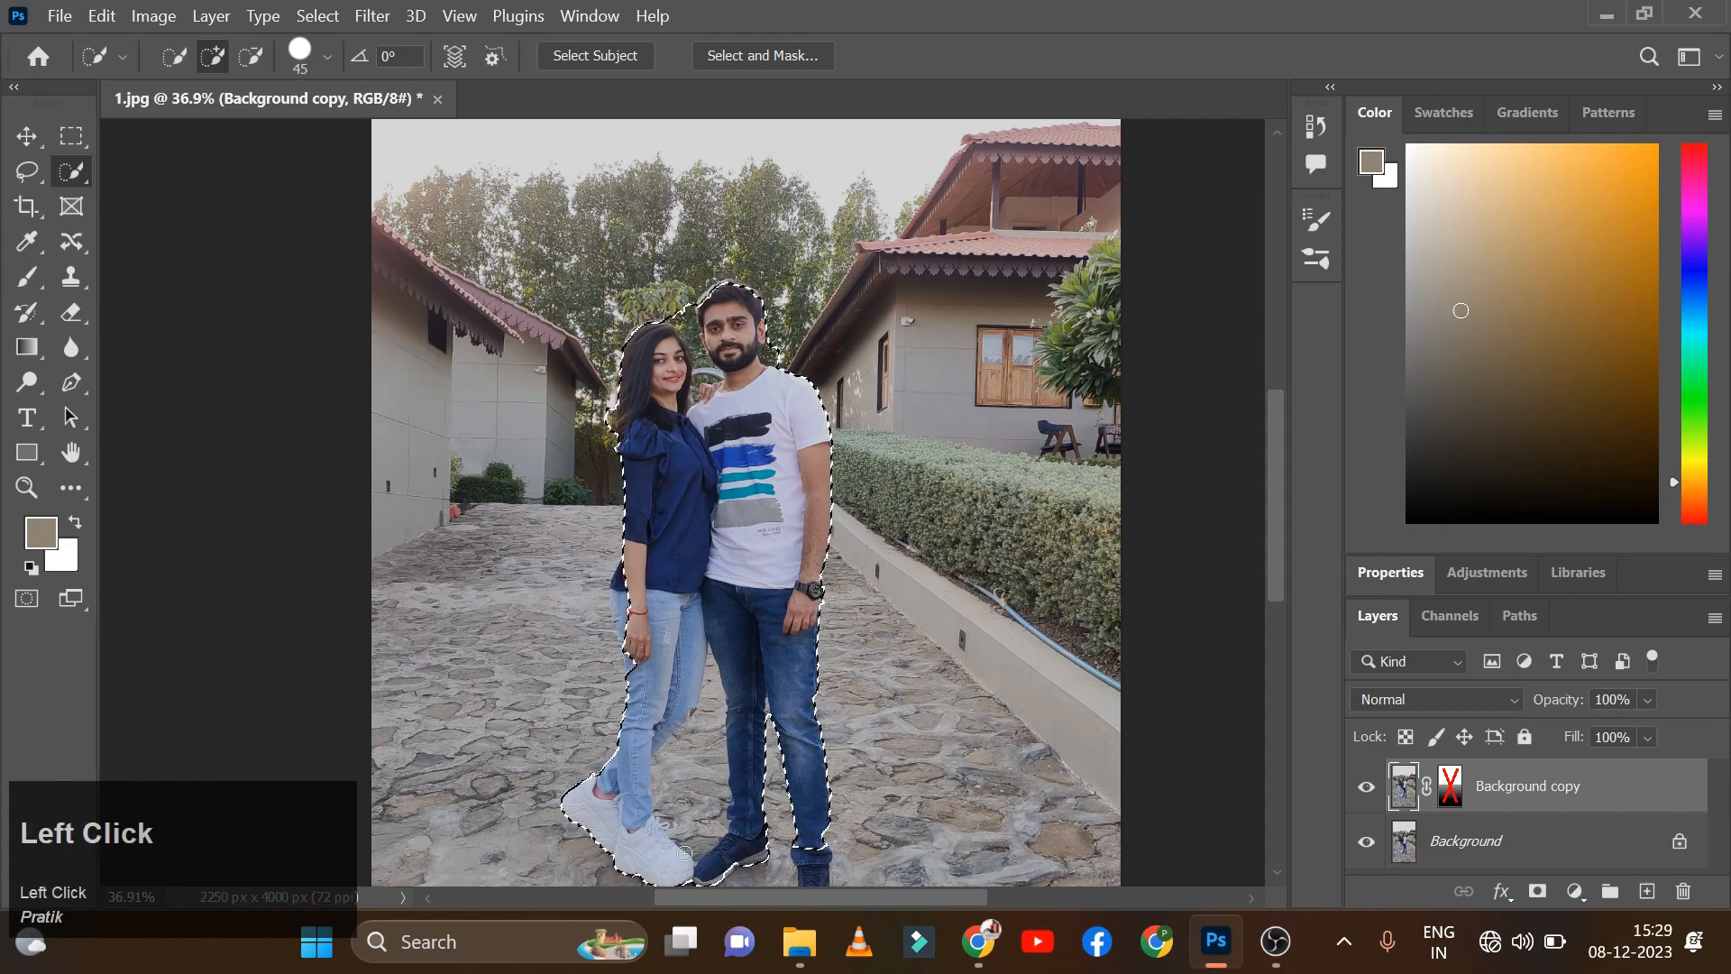
left_click(628, 613)
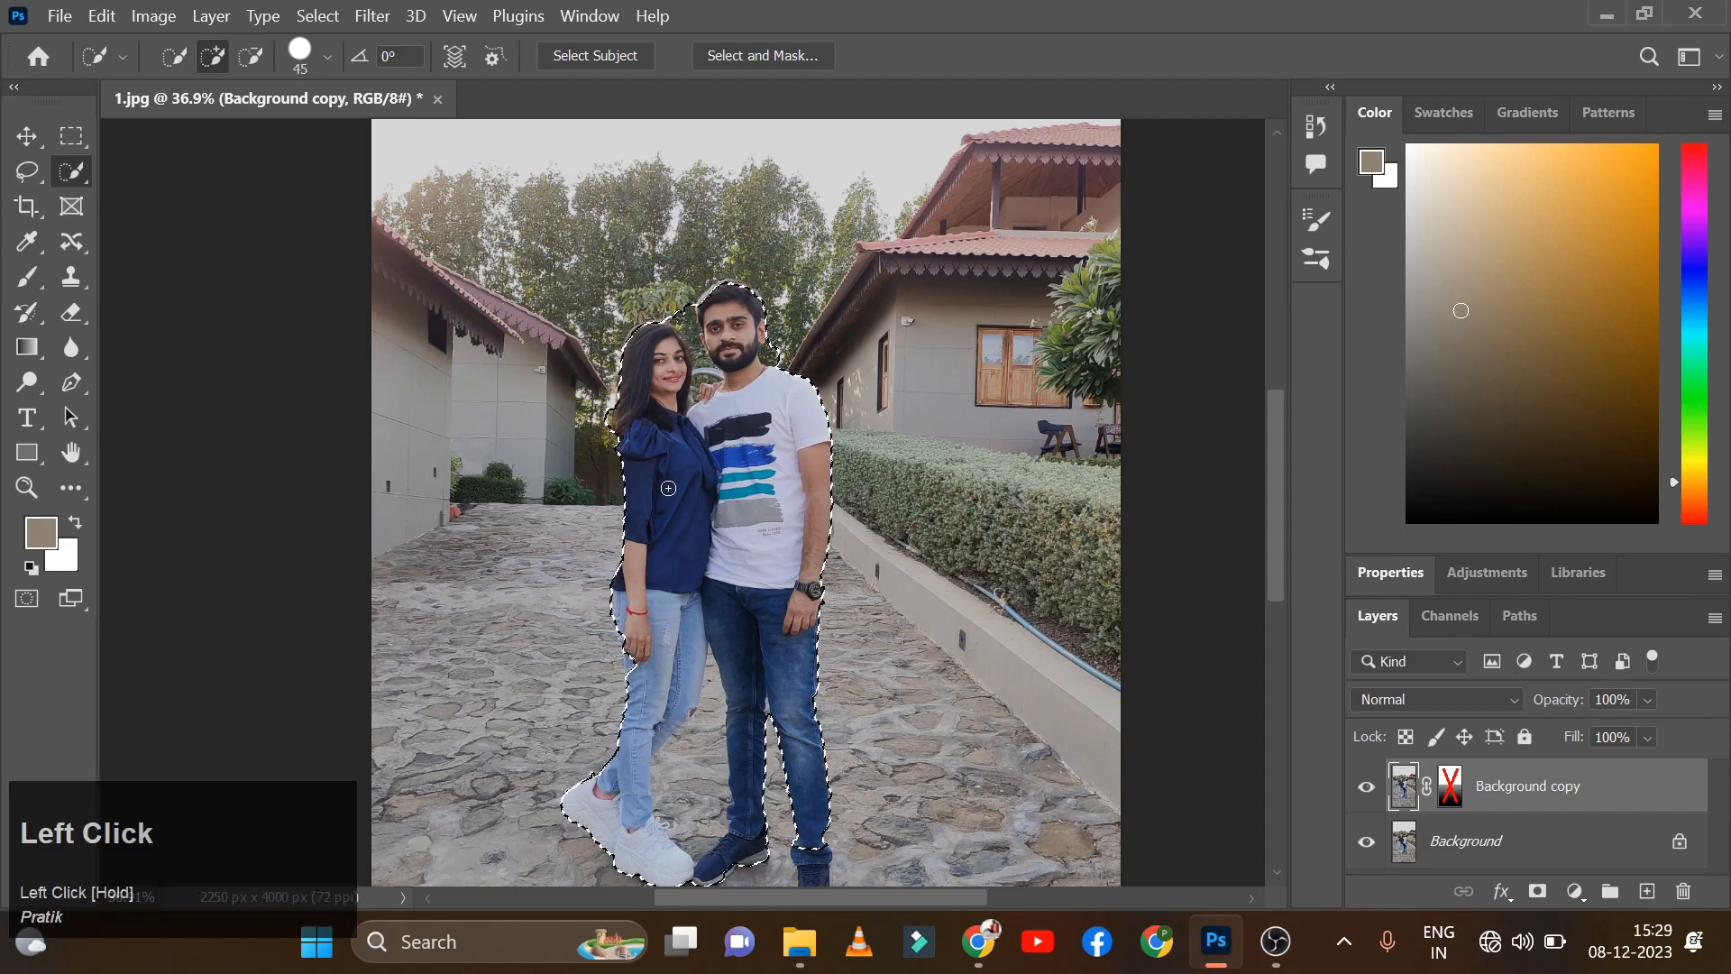
Step: Subtract the background between the two heads with a size 10 brush, keeping the woman's hand on the man's shoulder selected
scroll(642, 336, "up", 5)
left_click(634, 322)
scroll(635, 322, "up", 3)
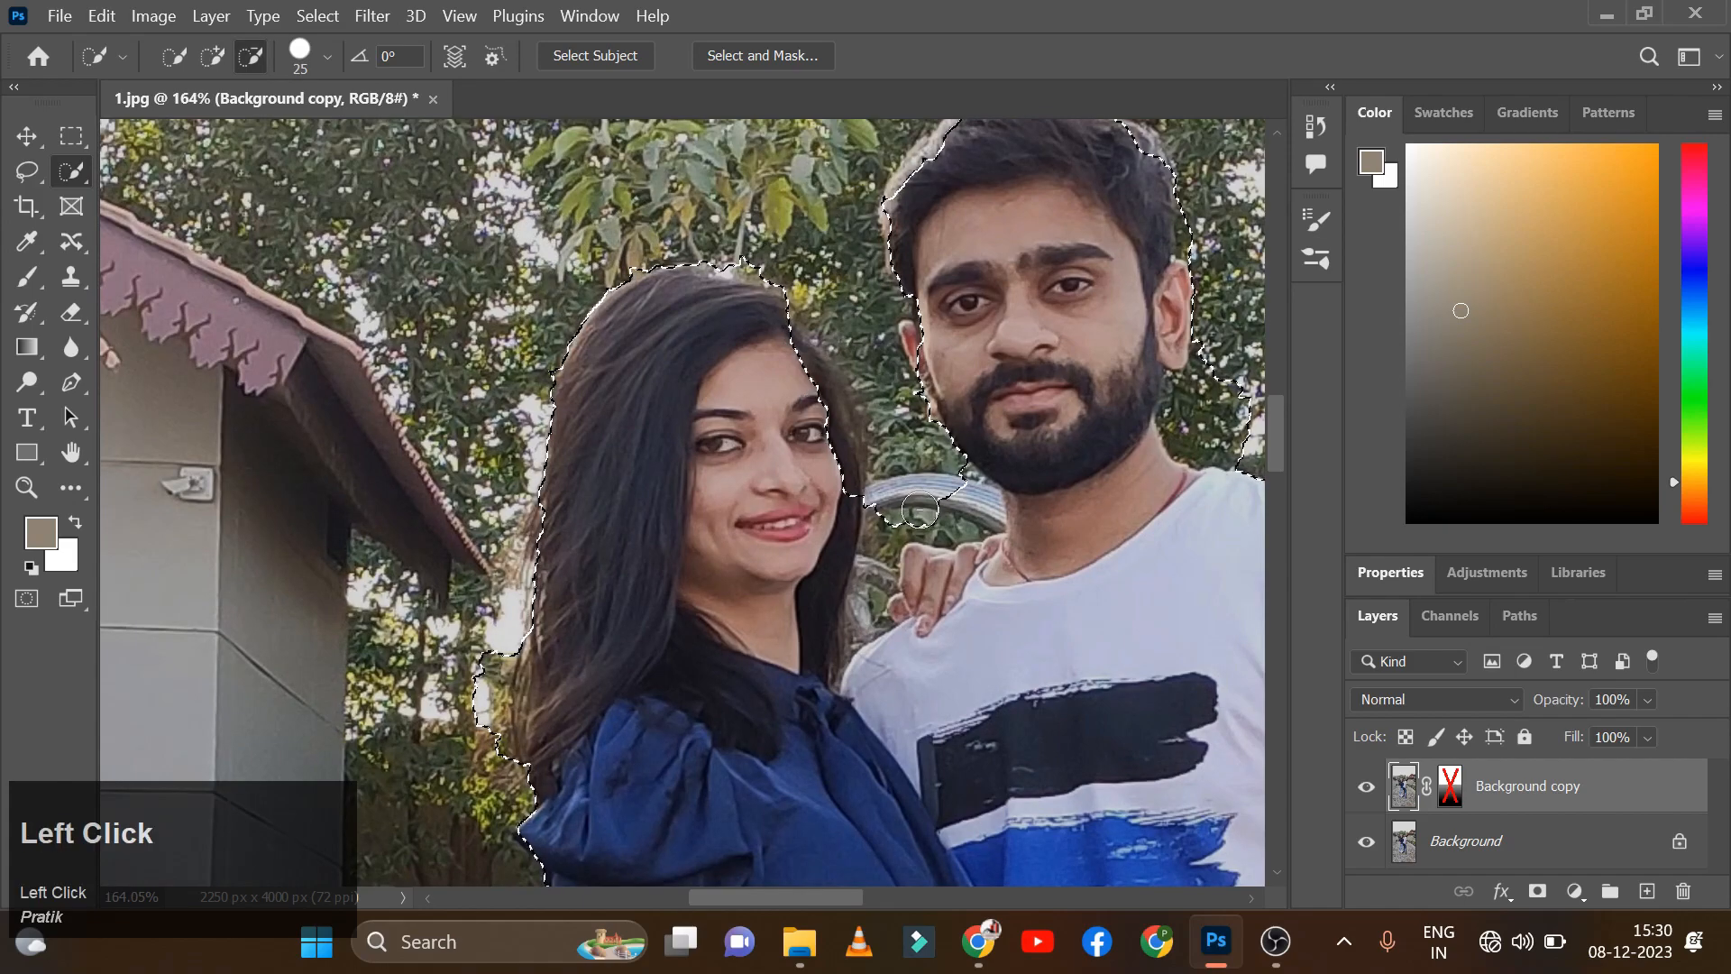
left_click_drag(868, 576, 850, 541)
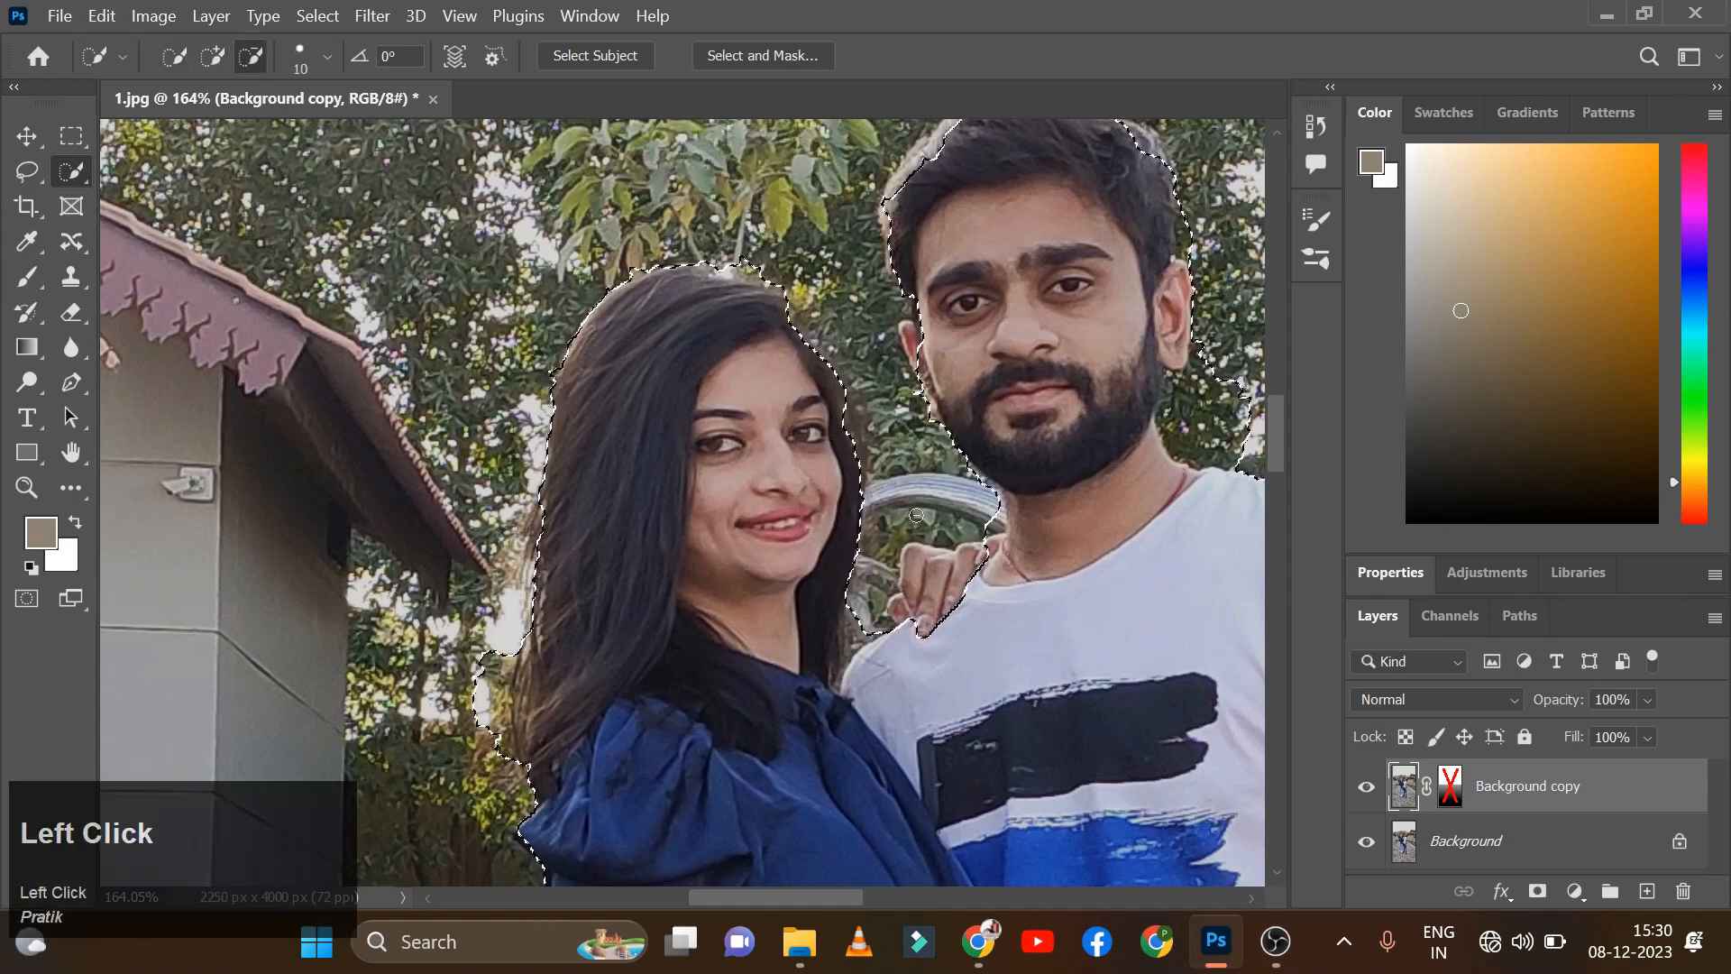
left_click_drag(886, 624, 935, 582)
left_click(923, 612)
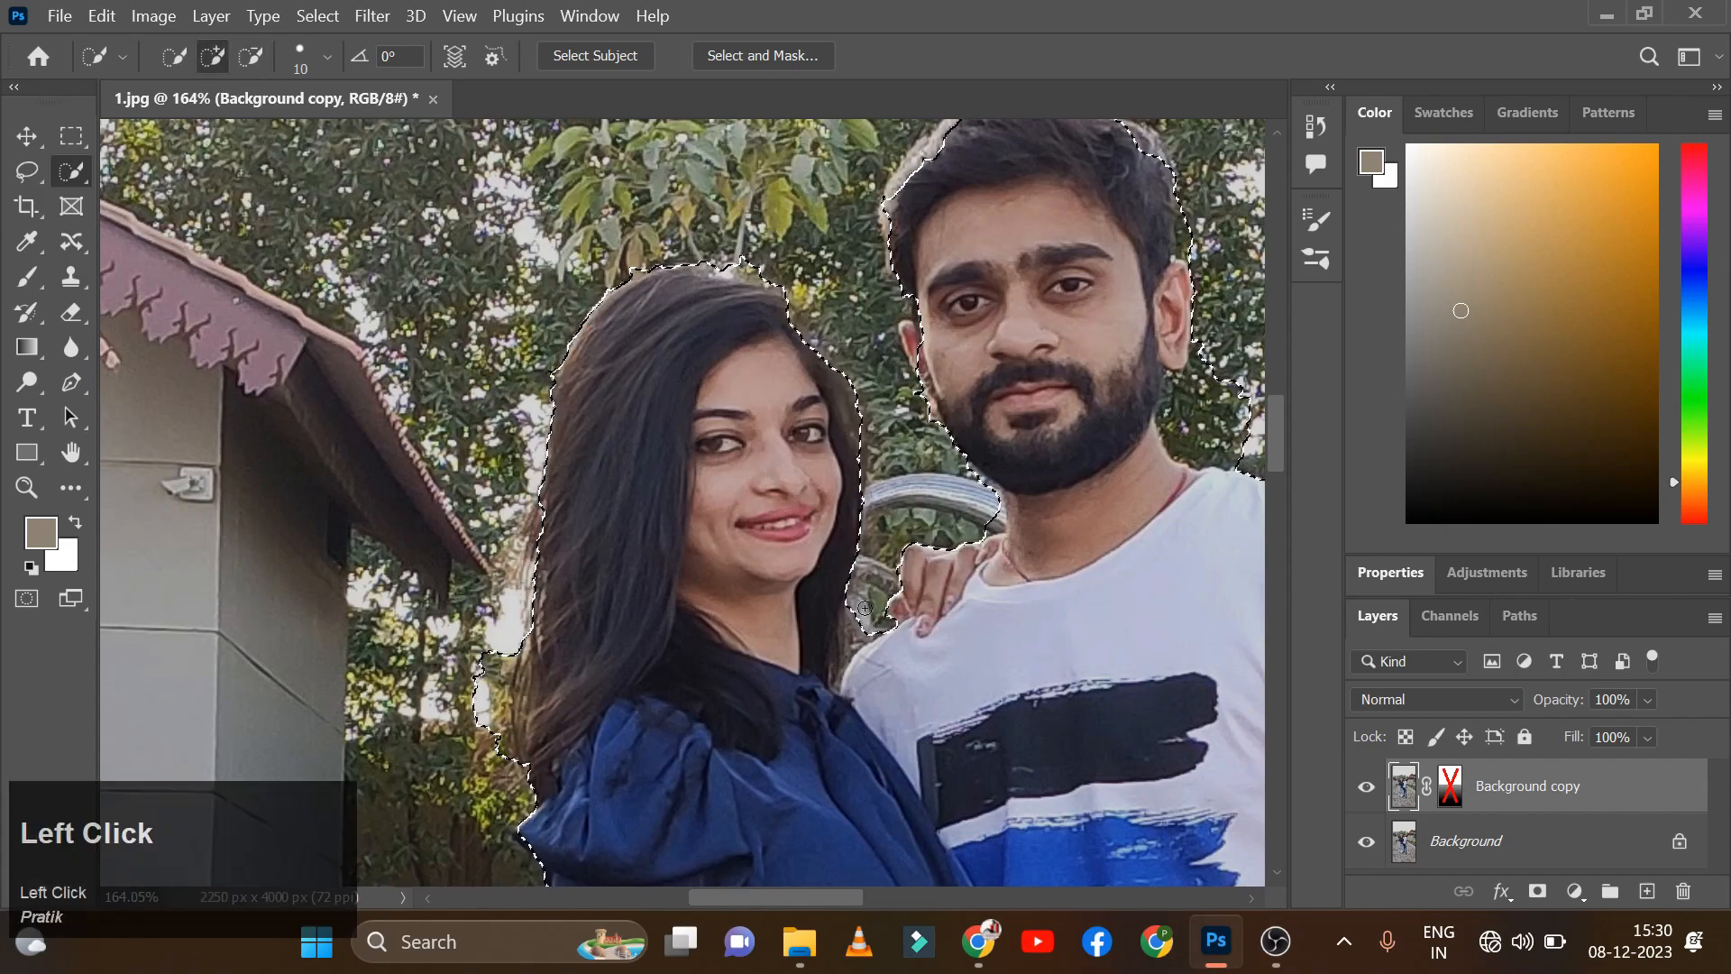
Step: Refine the selection edge around the man's hair and remove the excess background beside his neck
scroll(1081, 203, "up", 2)
mouse_move(1095, 271)
left_mouse_down()
mouse_move(1017, 269)
mouse_move(1062, 270)
left_mouse_up()
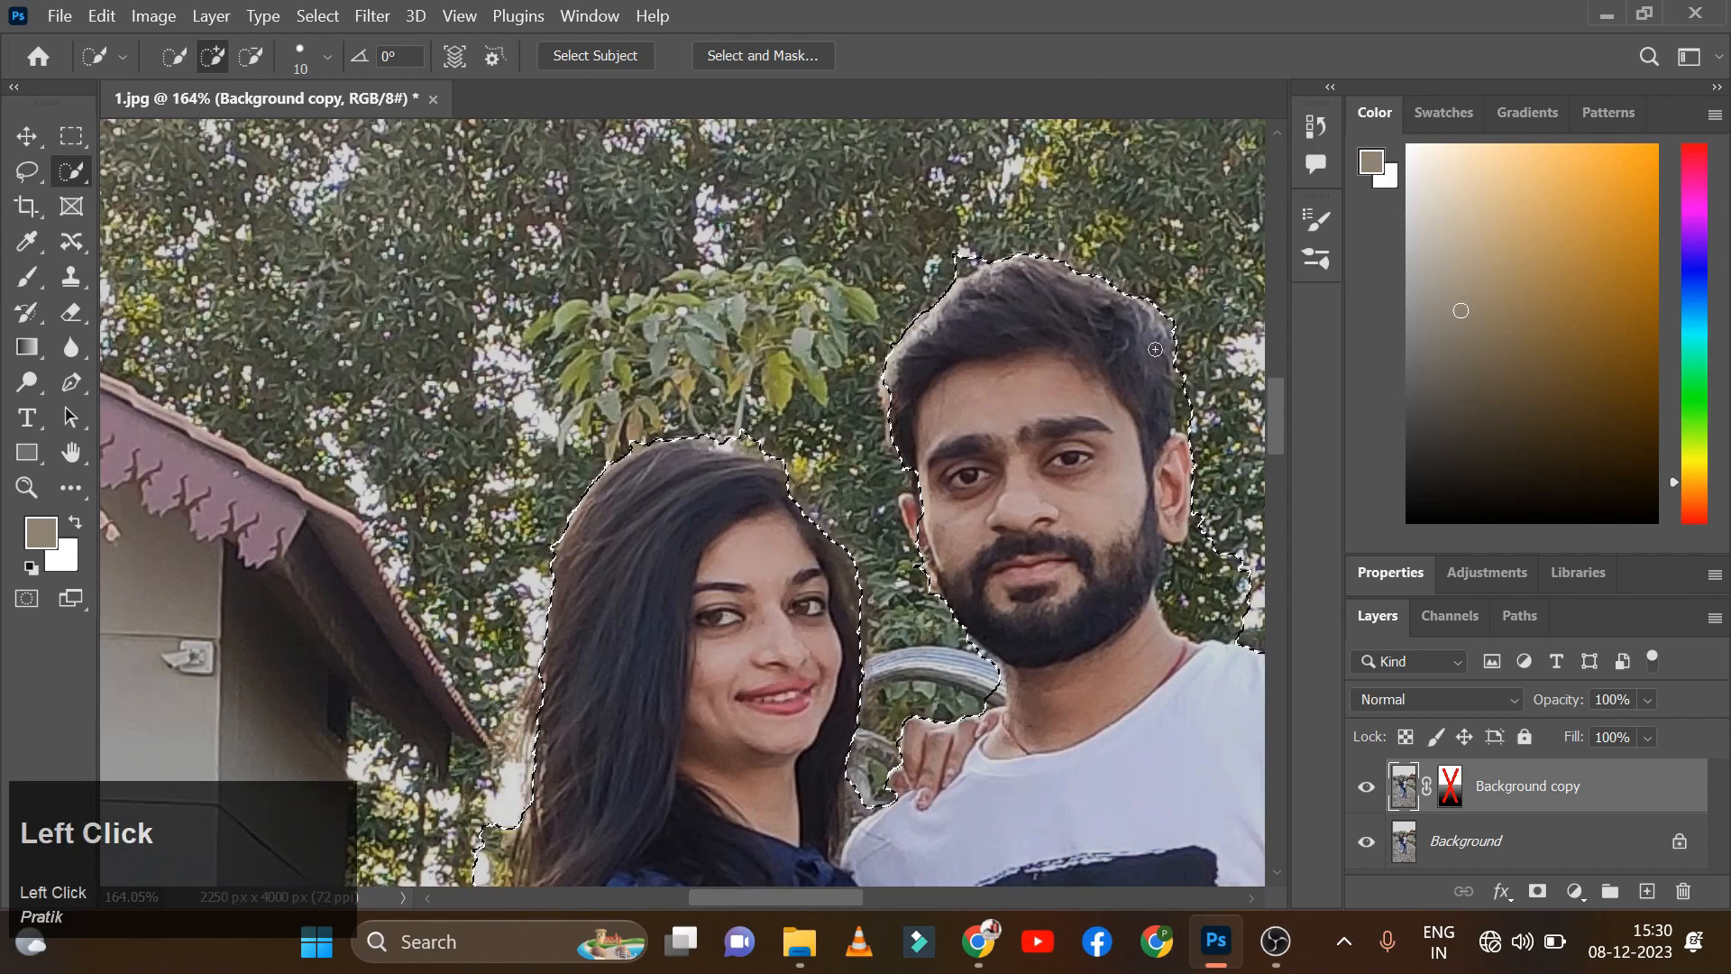
left_click(912, 508)
key("alt")
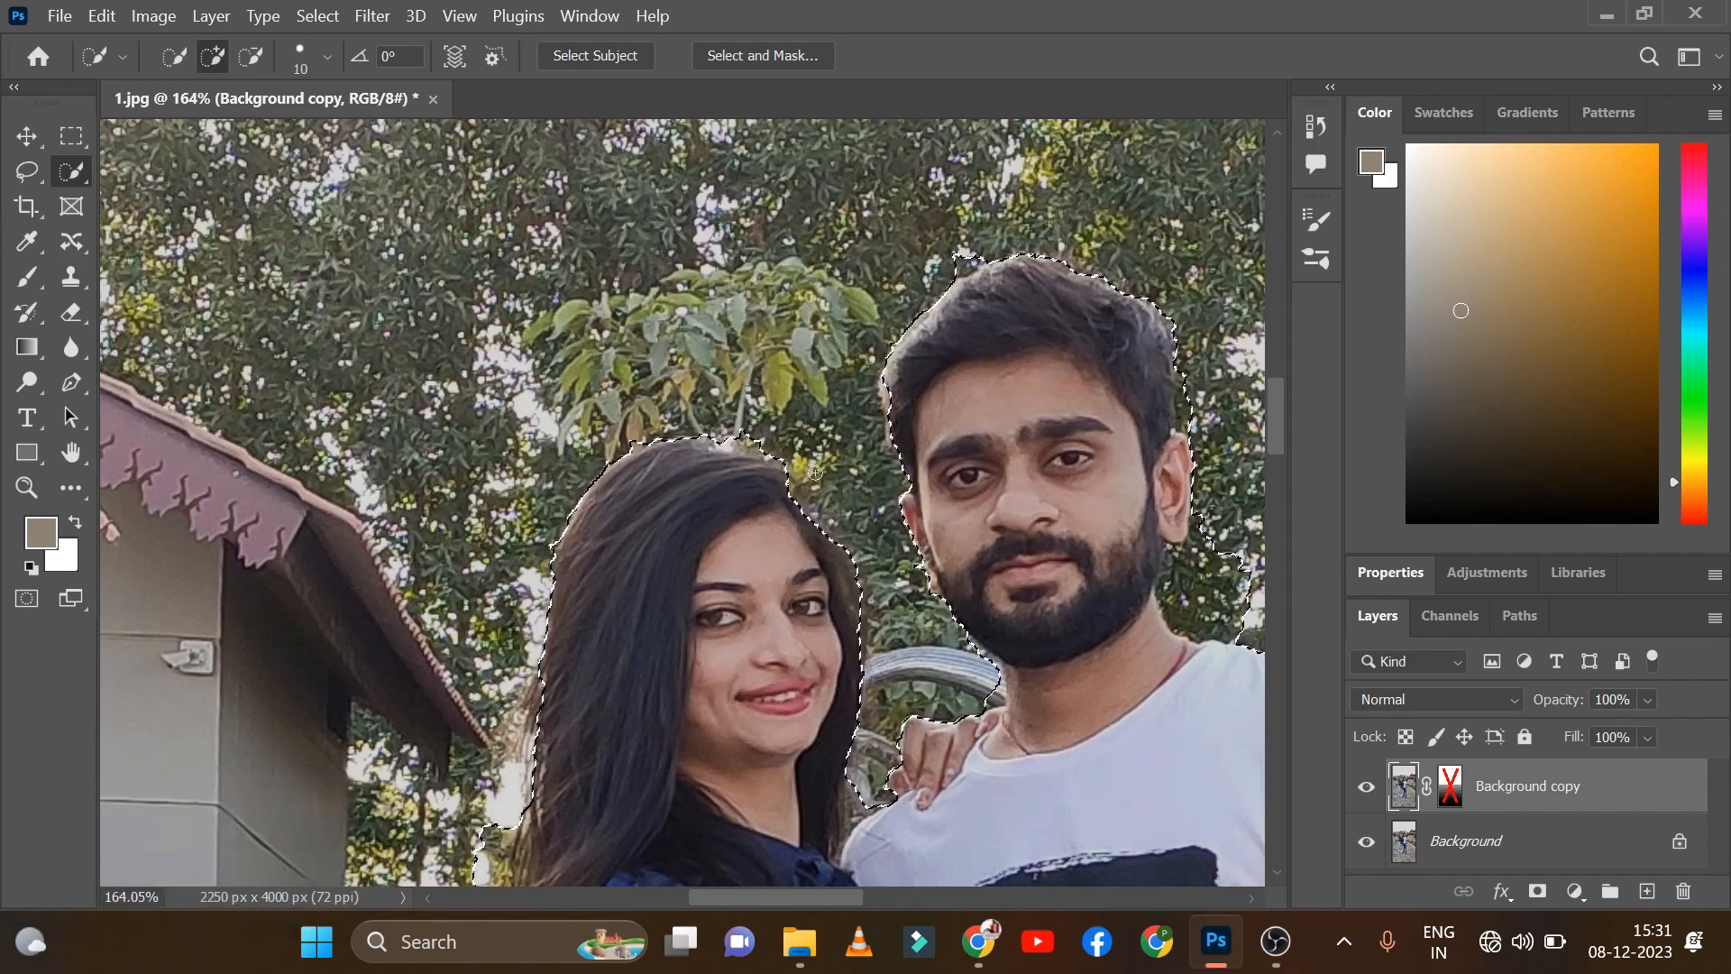
scroll(1266, 577, "down", 6)
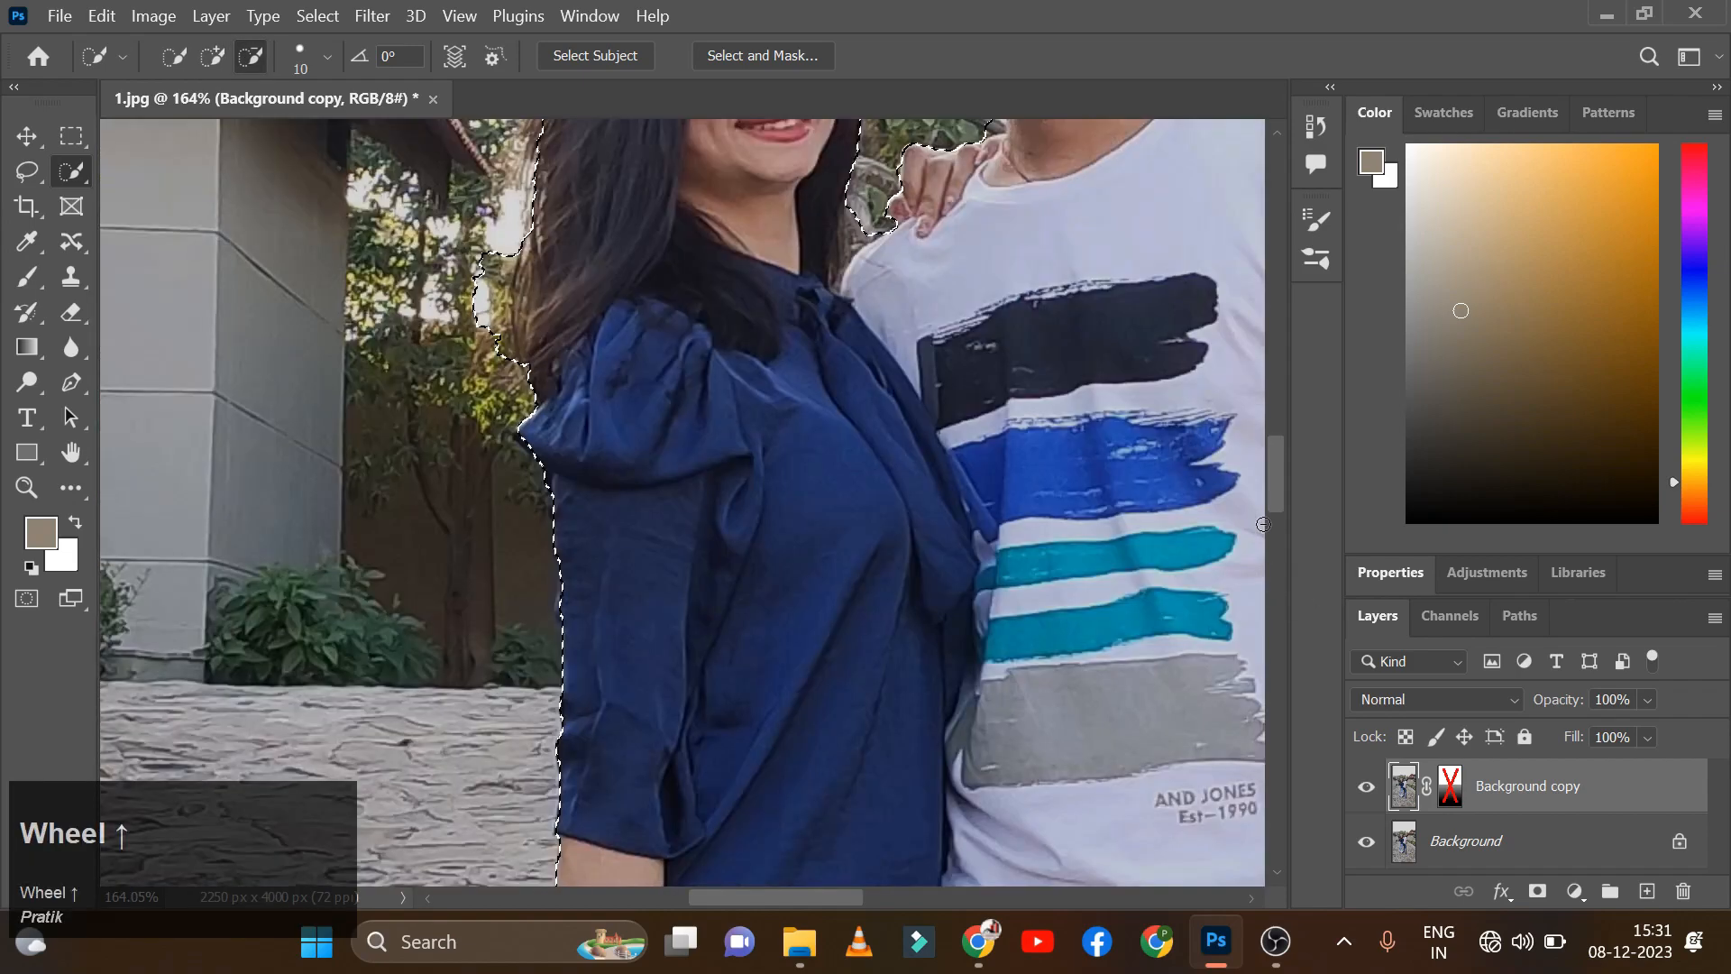
scroll(1223, 323, "up", 3)
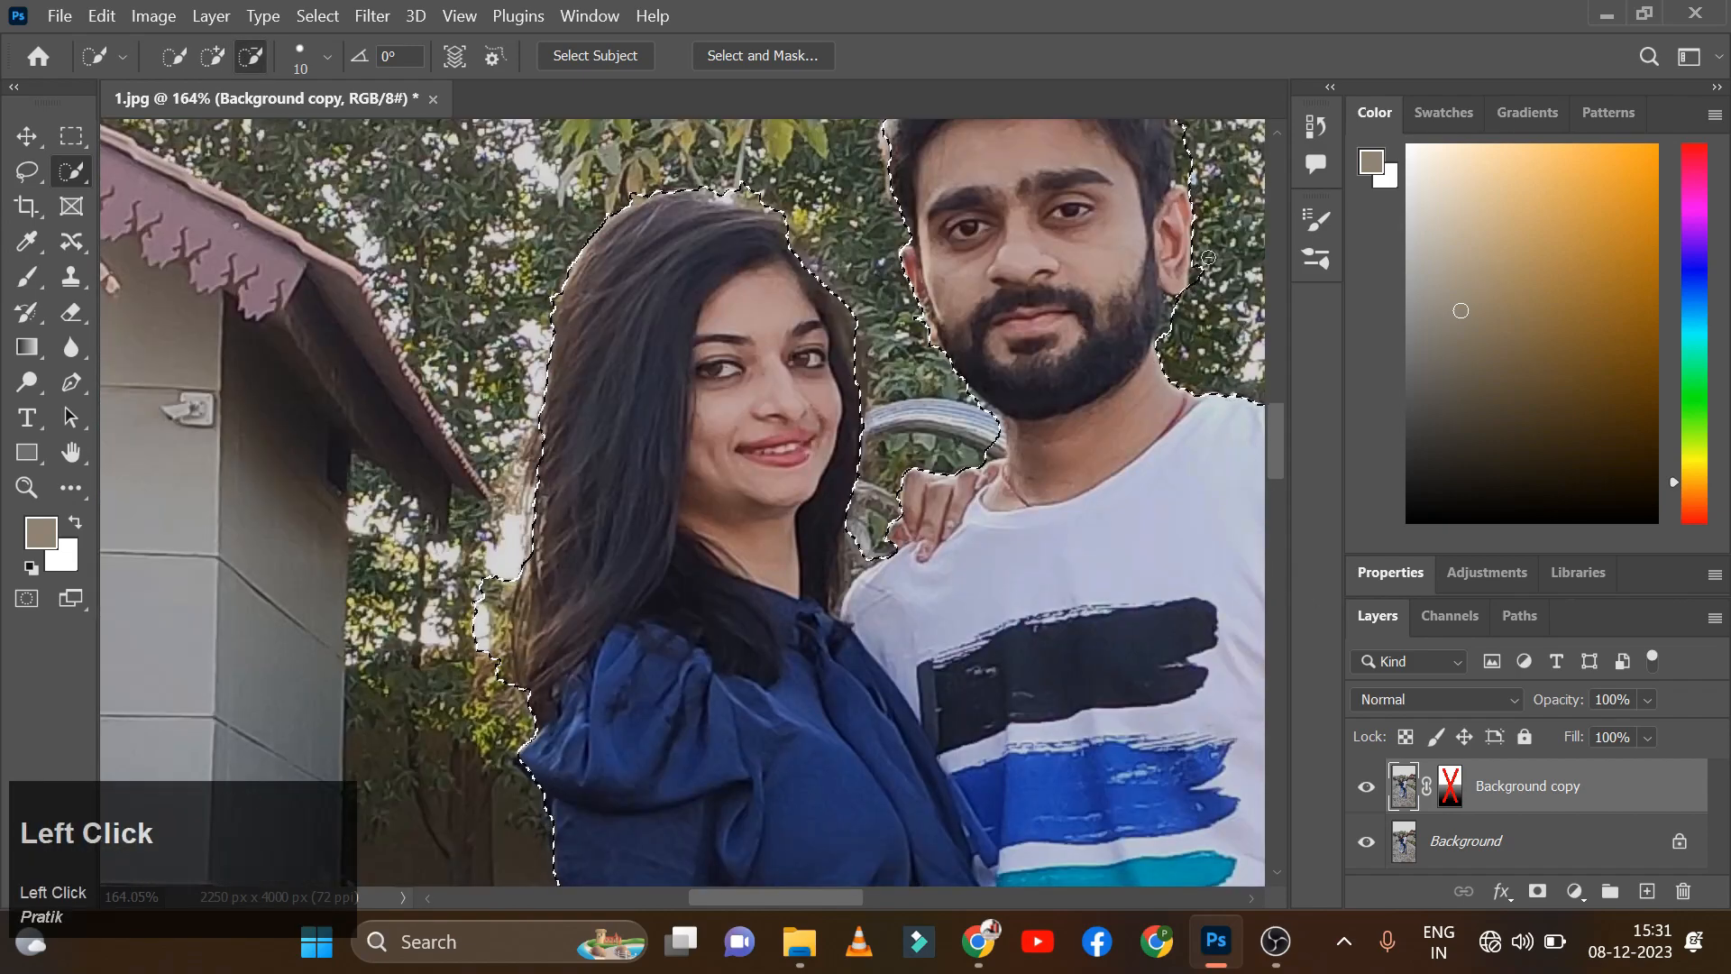
Step: Add the missed edges of the woman's hair and the man's hair and ear to the selection
scroll(1221, 334, "down", 3)
left_click(212, 56)
key("space")
scroll(1018, 257, "up", 5)
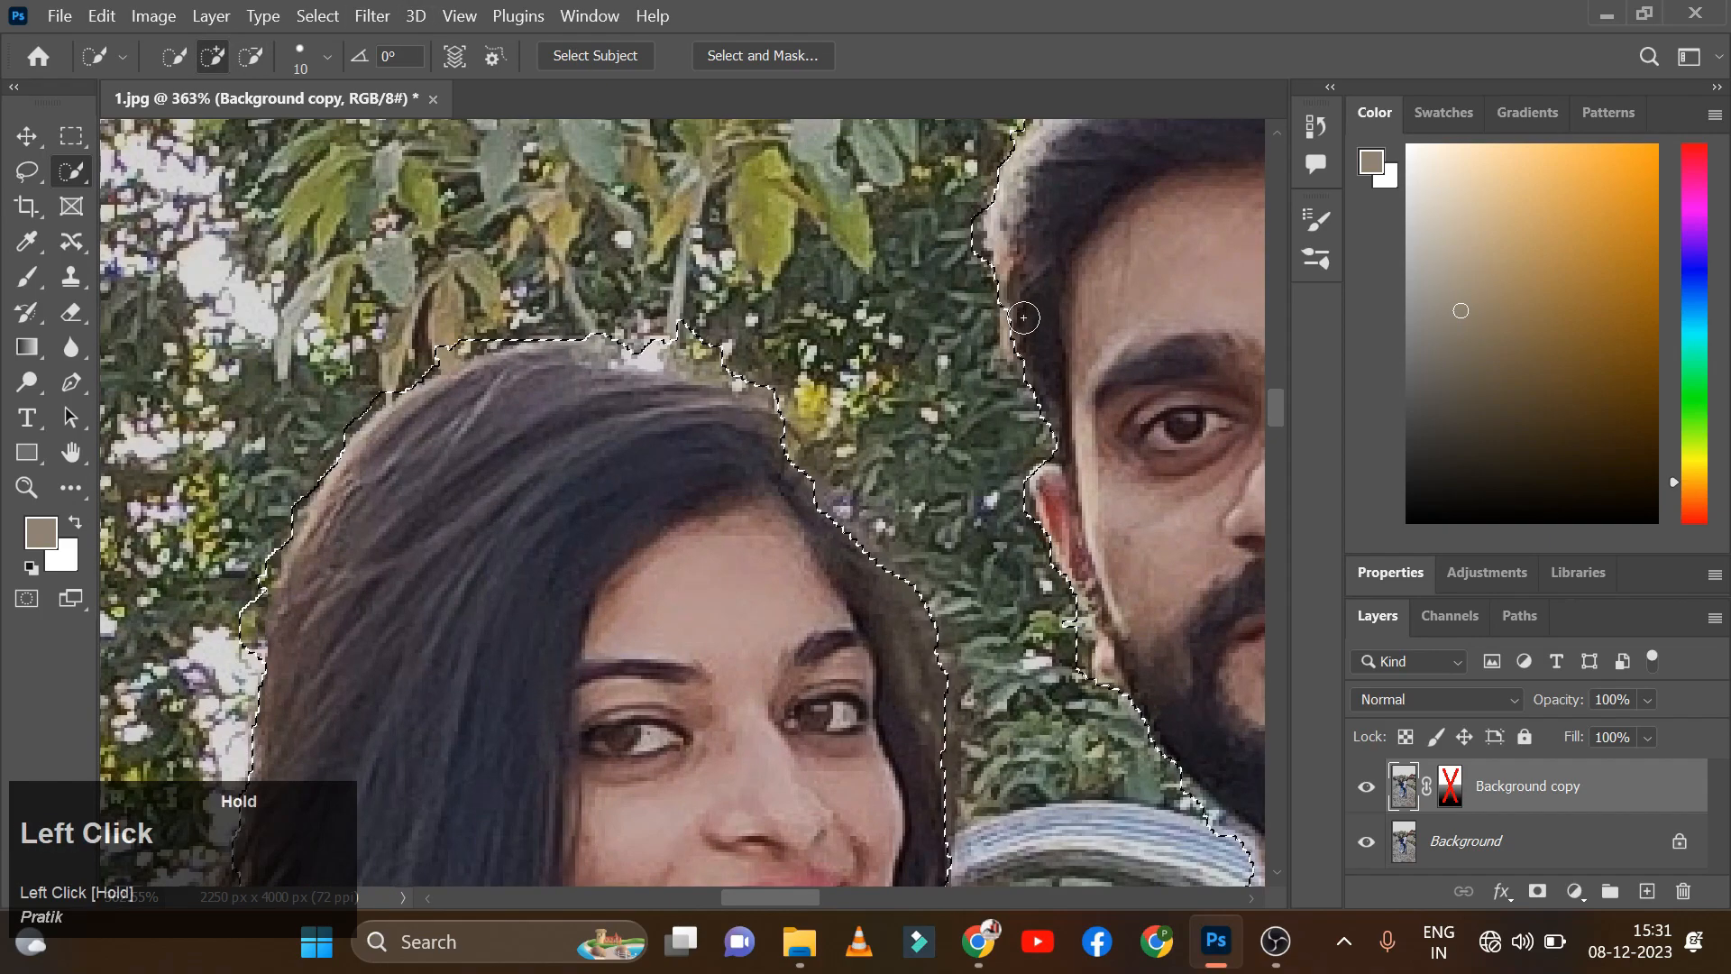
left_click(840, 510)
scroll(840, 510, "down", 6)
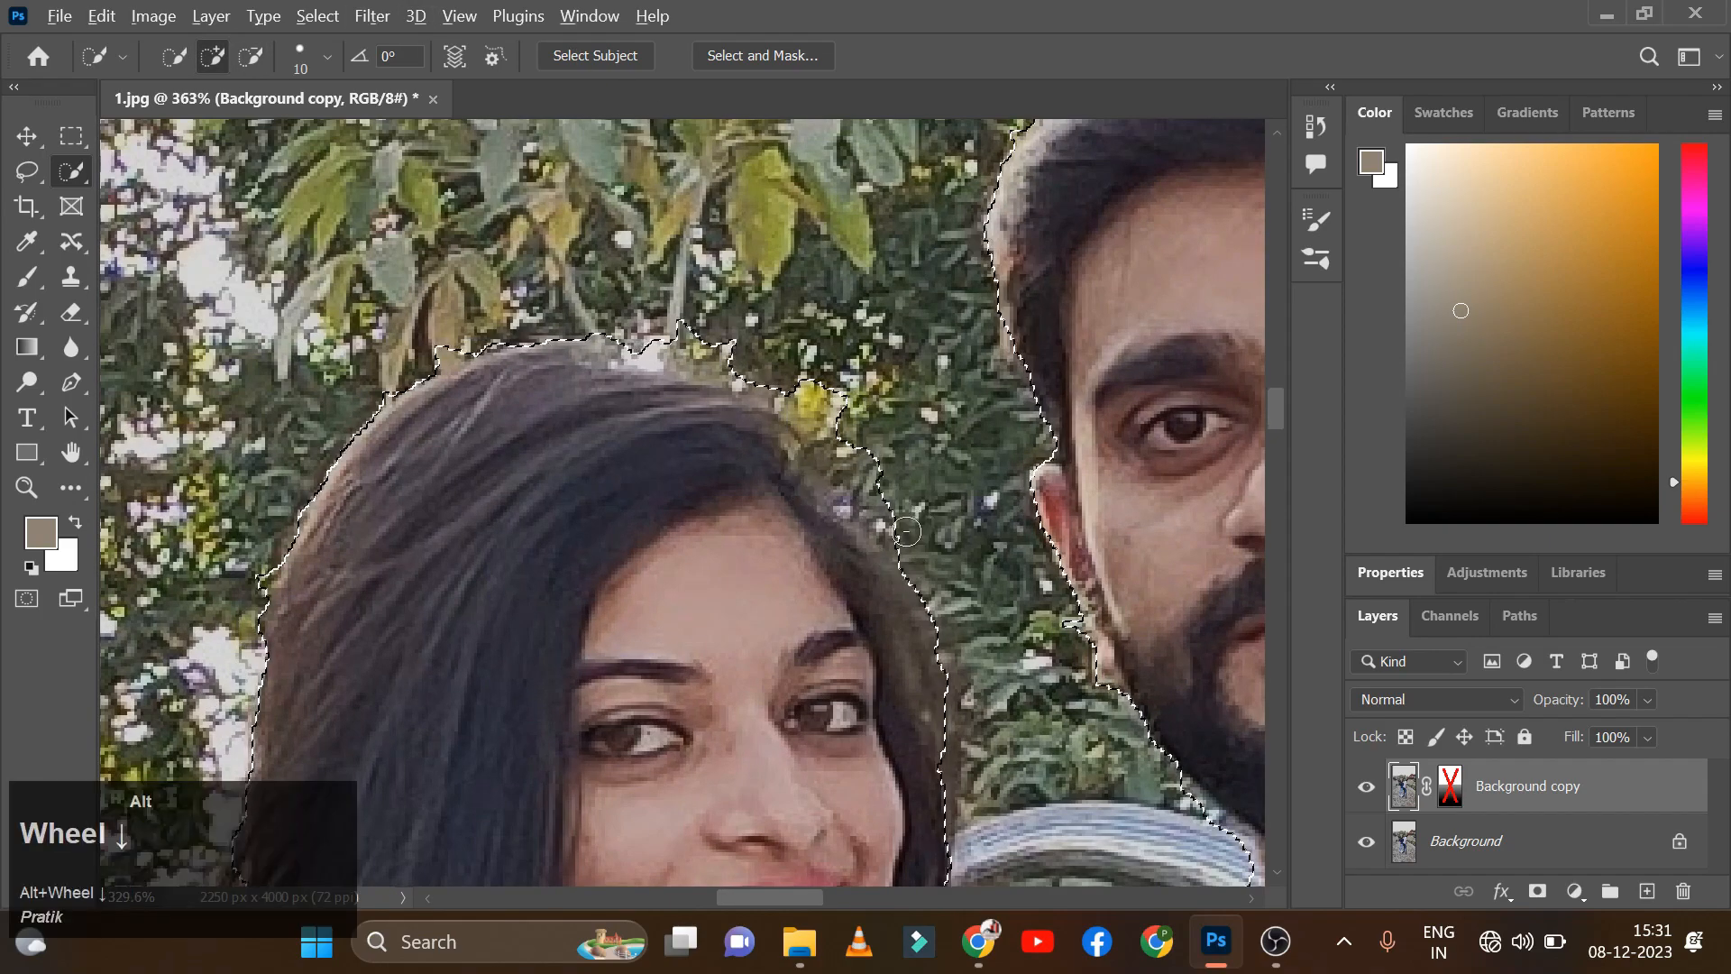
left_click(974, 706)
key("space")
scroll(892, 584, "up", 2)
scroll(891, 583, "down", 2)
left_click(803, 734)
Step: Subtract the stone ground beside the woman's hand and between the woman's and man's legs from the selection
scroll(804, 734, "down", 3)
scroll(876, 725, "up", 3)
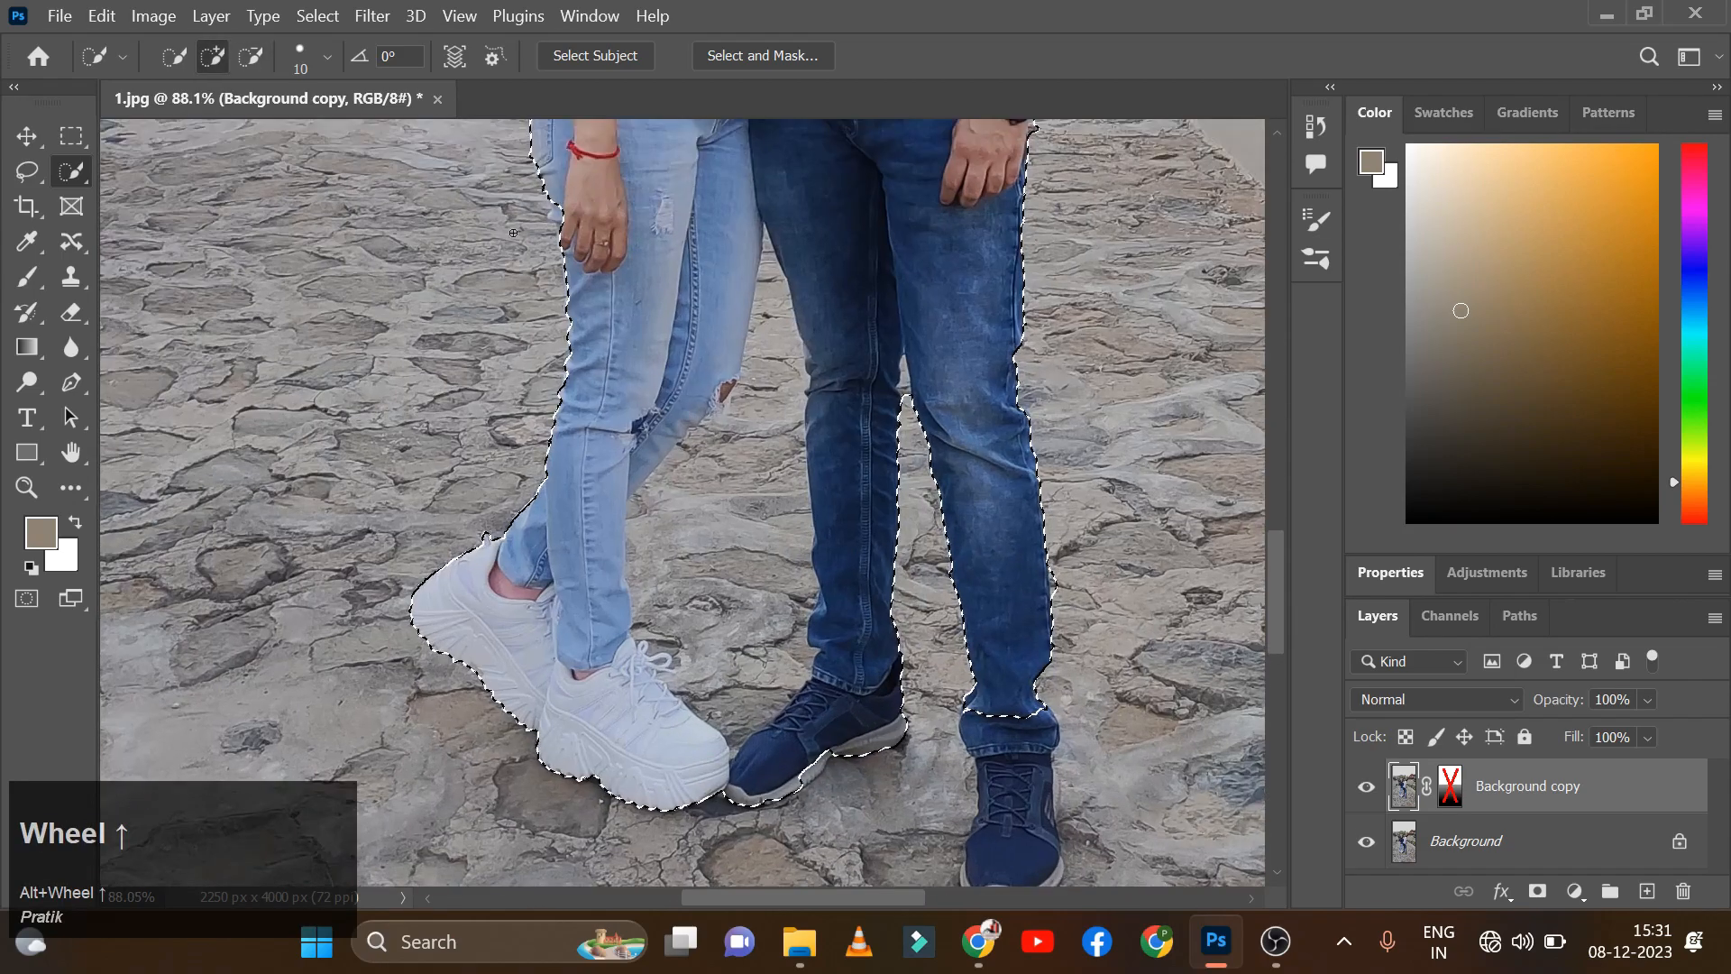
left_click(539, 211, "alt")
key("bracketright")
key("bracketright")
left_click_drag(734, 603, 734, 692)
key("bracketleft")
key("bracketleft")
left_click(767, 246)
scroll(762, 369, "up", 3)
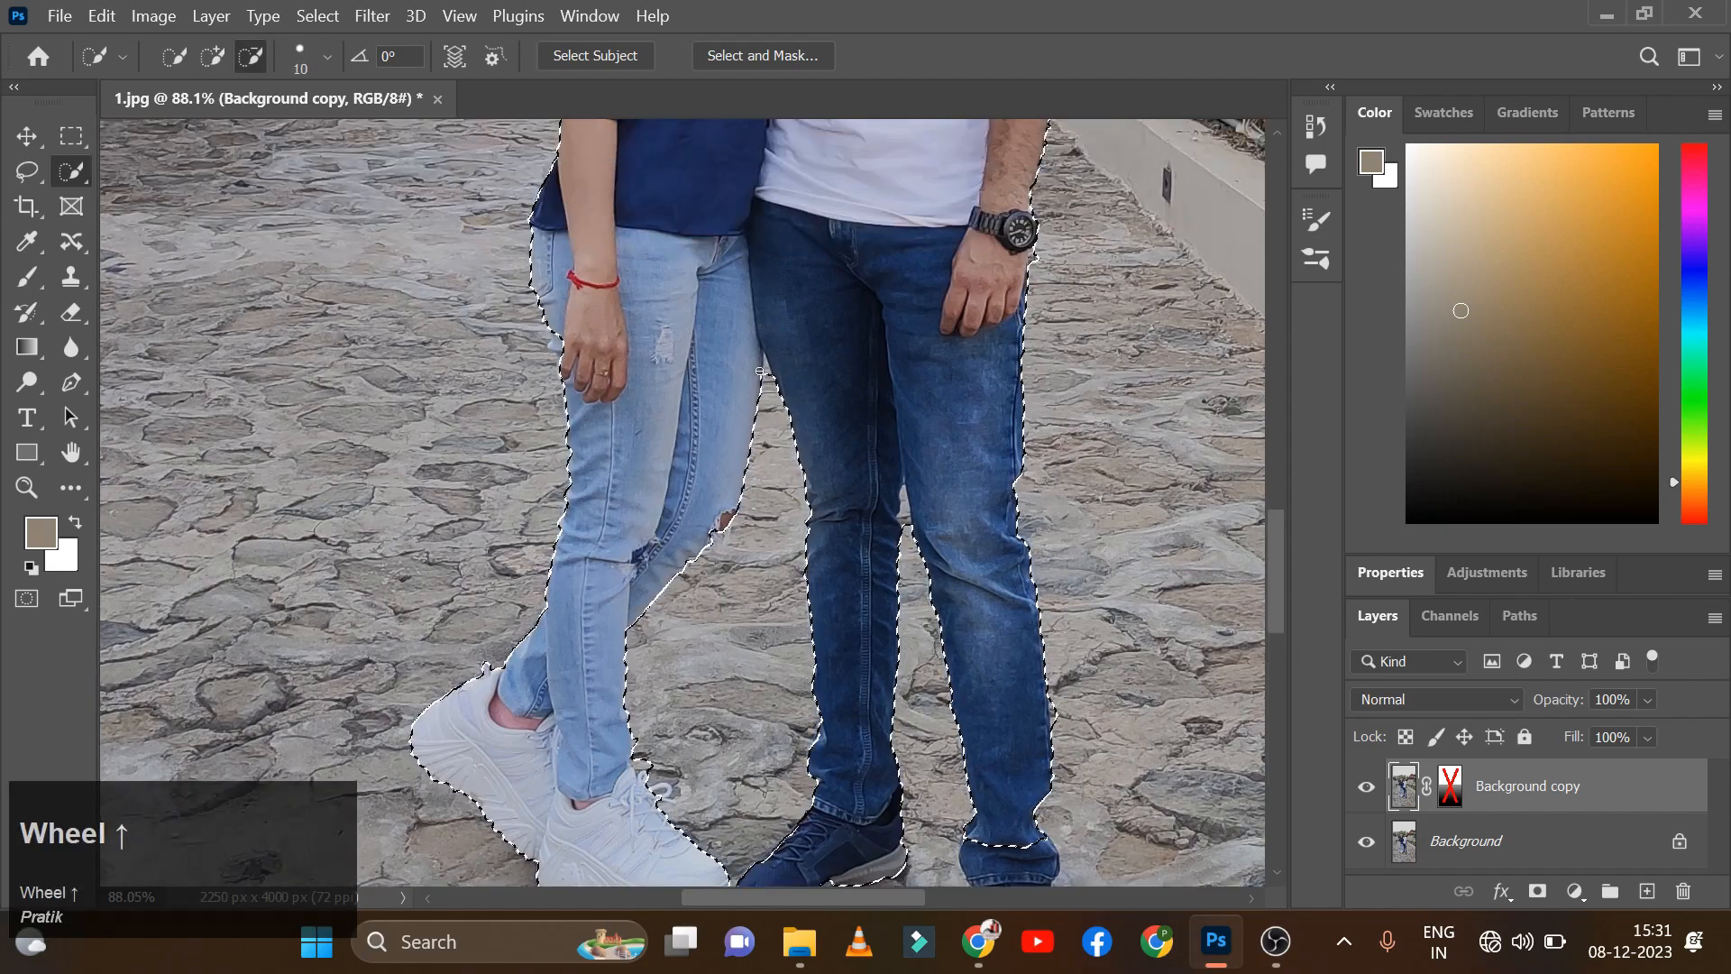
Step: Subtract the narrow tip of the gap between the couple's thighs from the selection, using a size 2 brush
scroll(762, 370, "up", 1)
key("space")
scroll(759, 409, "up", 3, "alt")
scroll(759, 409, "up", 2, "alt")
left_click(762, 411)
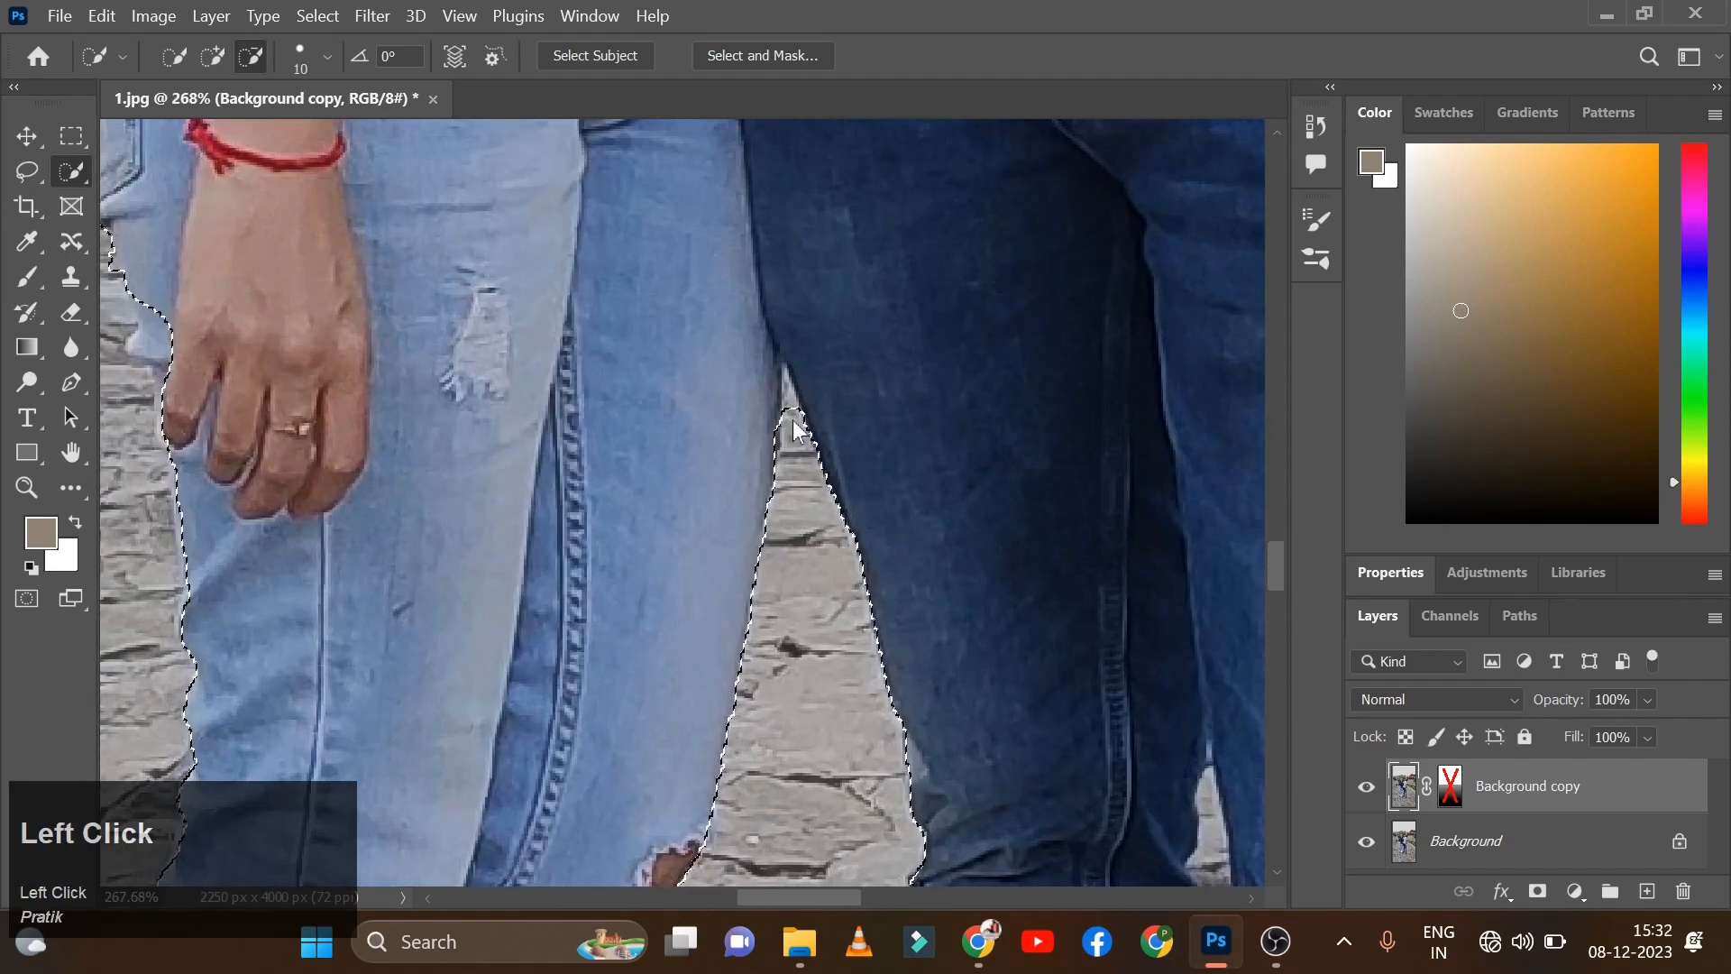
scroll(776, 408, "up", 6, "alt")
key("bracketleft")
key("bracketleft")
key("bracketleft")
key("bracketleft")
key("bracketleft")
key("bracketleft")
key("bracketleft")
key("bracketleft")
mouse_move(791, 353)
left_mouse_down()
mouse_move(781, 262)
mouse_move(700, 456)
left_mouse_up()
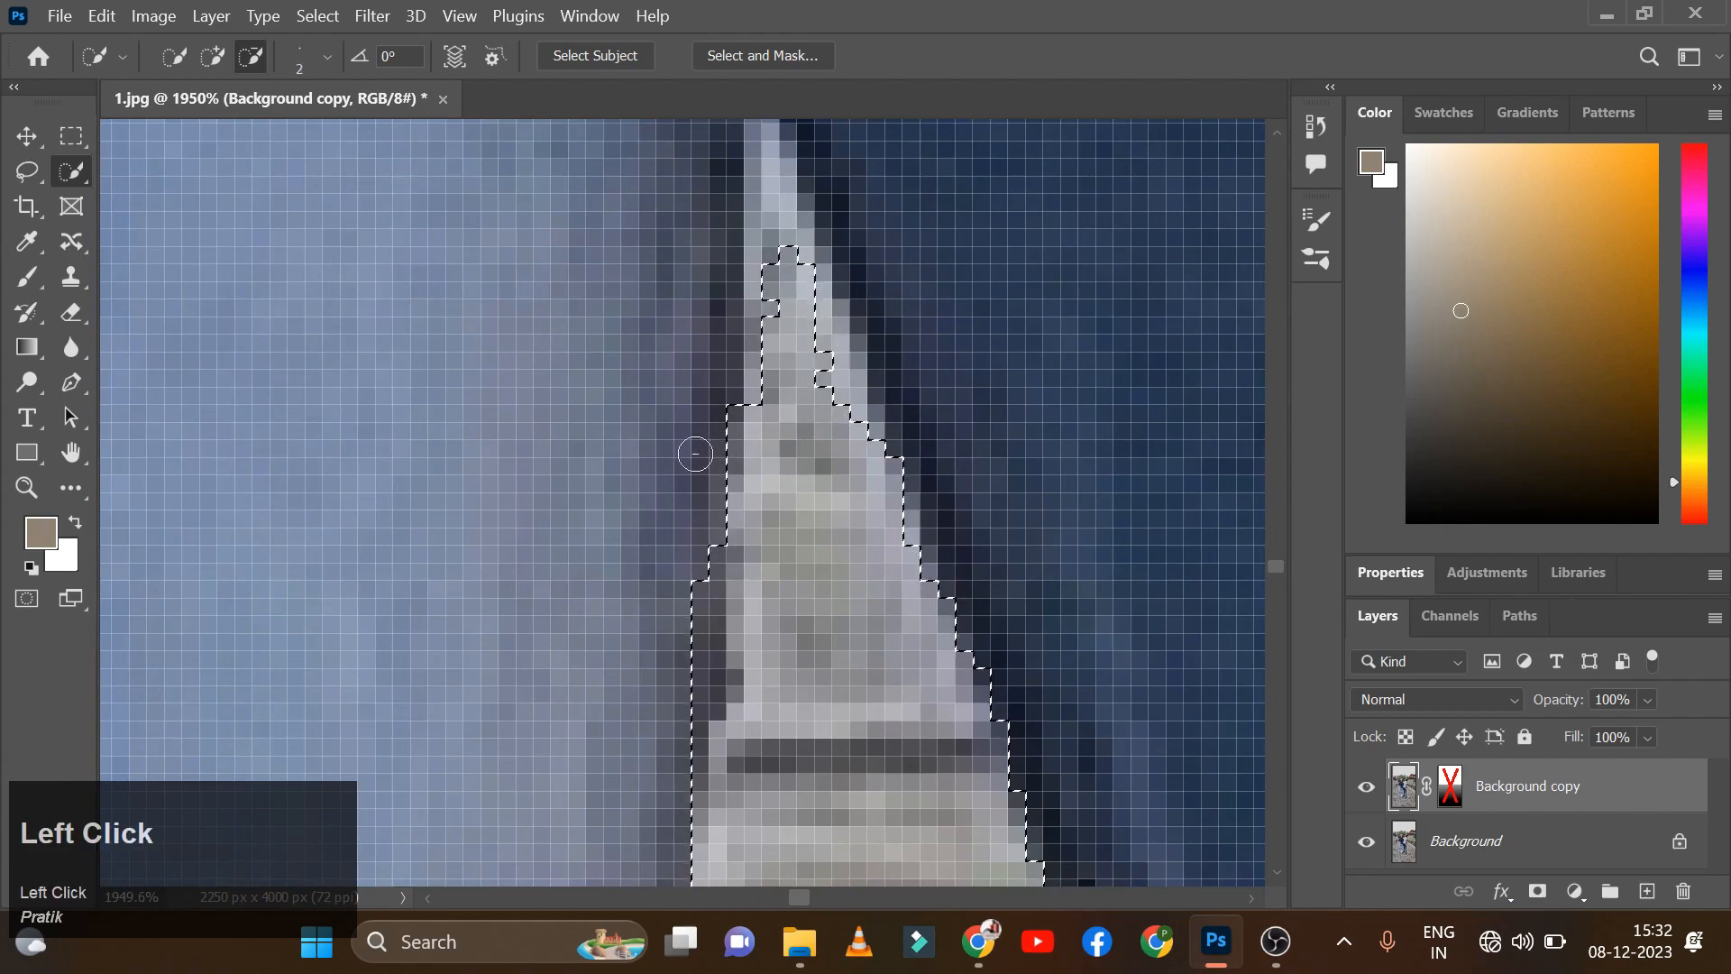
mouse_move(693, 589)
left_mouse_down()
mouse_move(680, 700)
mouse_move(679, 632)
mouse_move(708, 580)
mouse_move(750, 655)
mouse_move(785, 607)
left_mouse_up()
Step: Invert the selection so that it covers the background instead of the couple
scroll(788, 601, "down", 4, "alt")
scroll(788, 602, "down", 10, "alt")
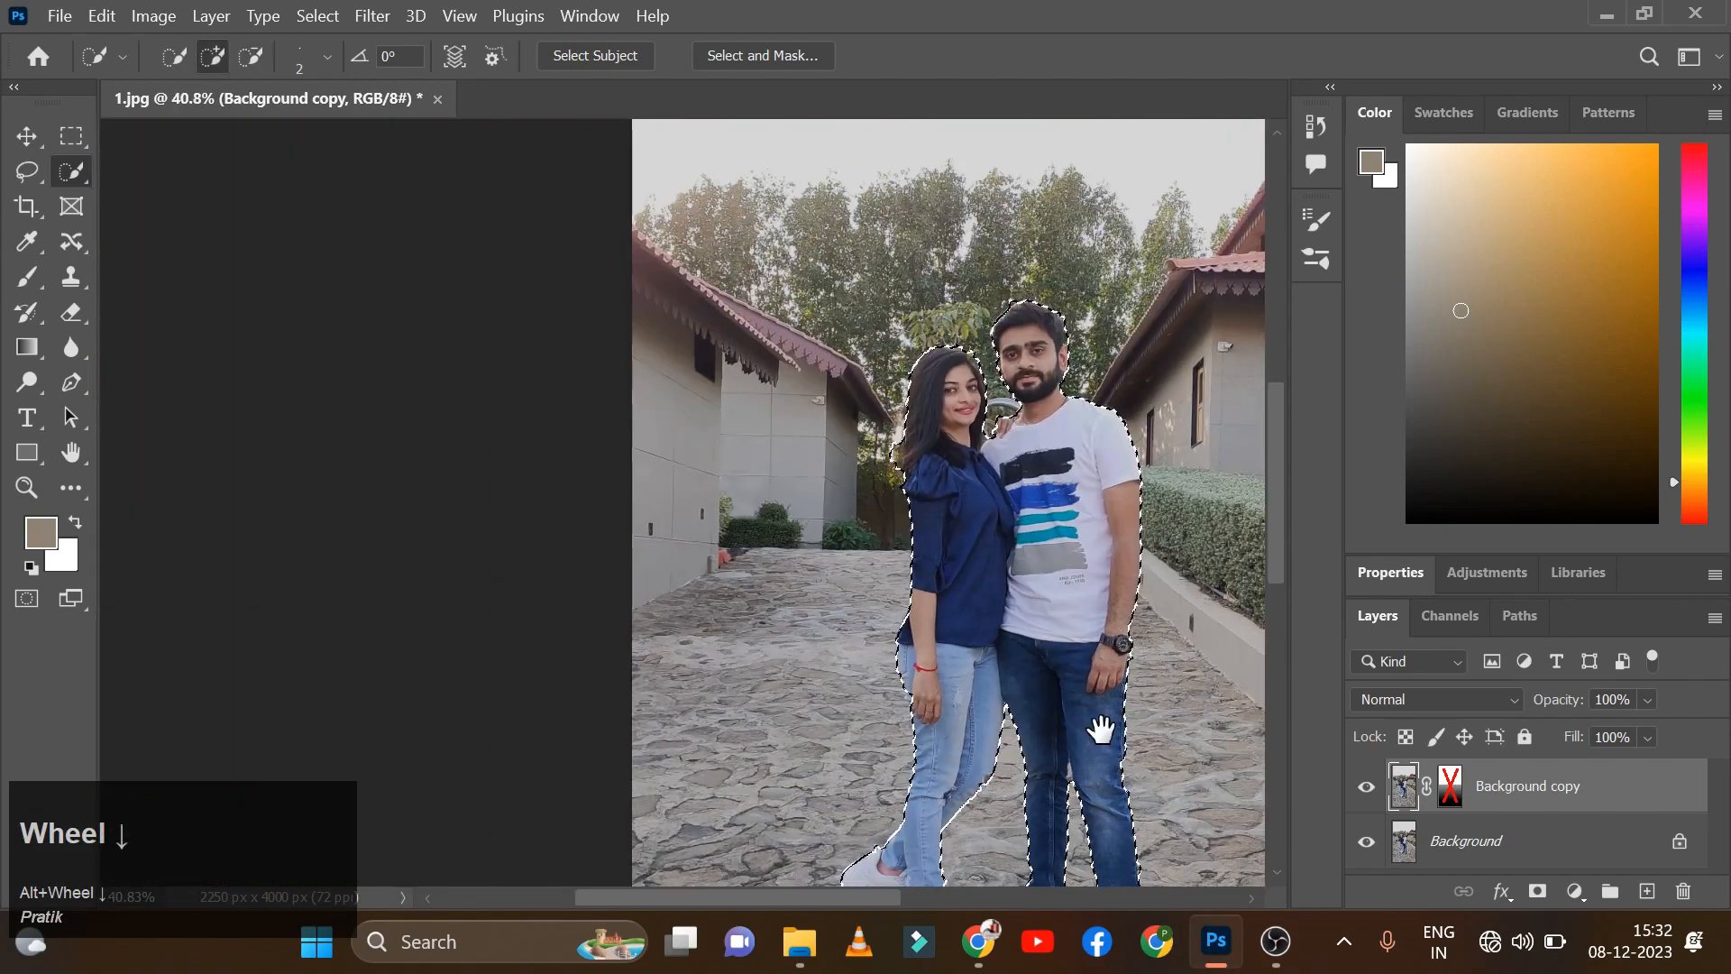
scroll(722, 397, "up", 3)
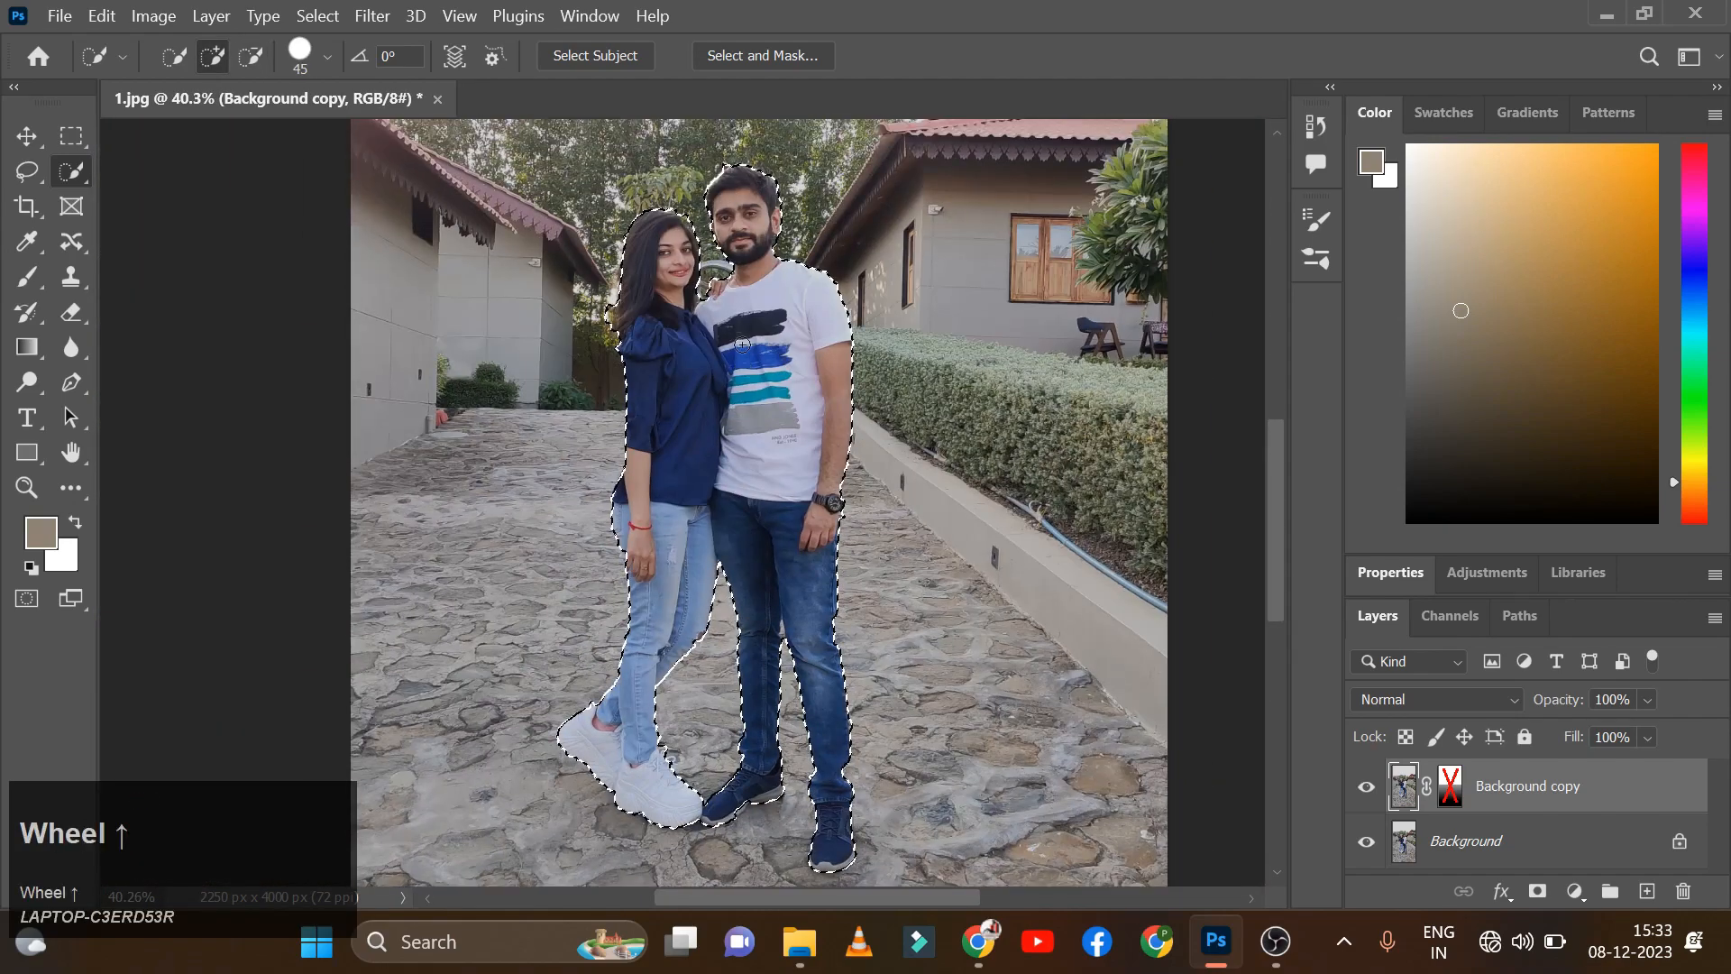
right_click(748, 365)
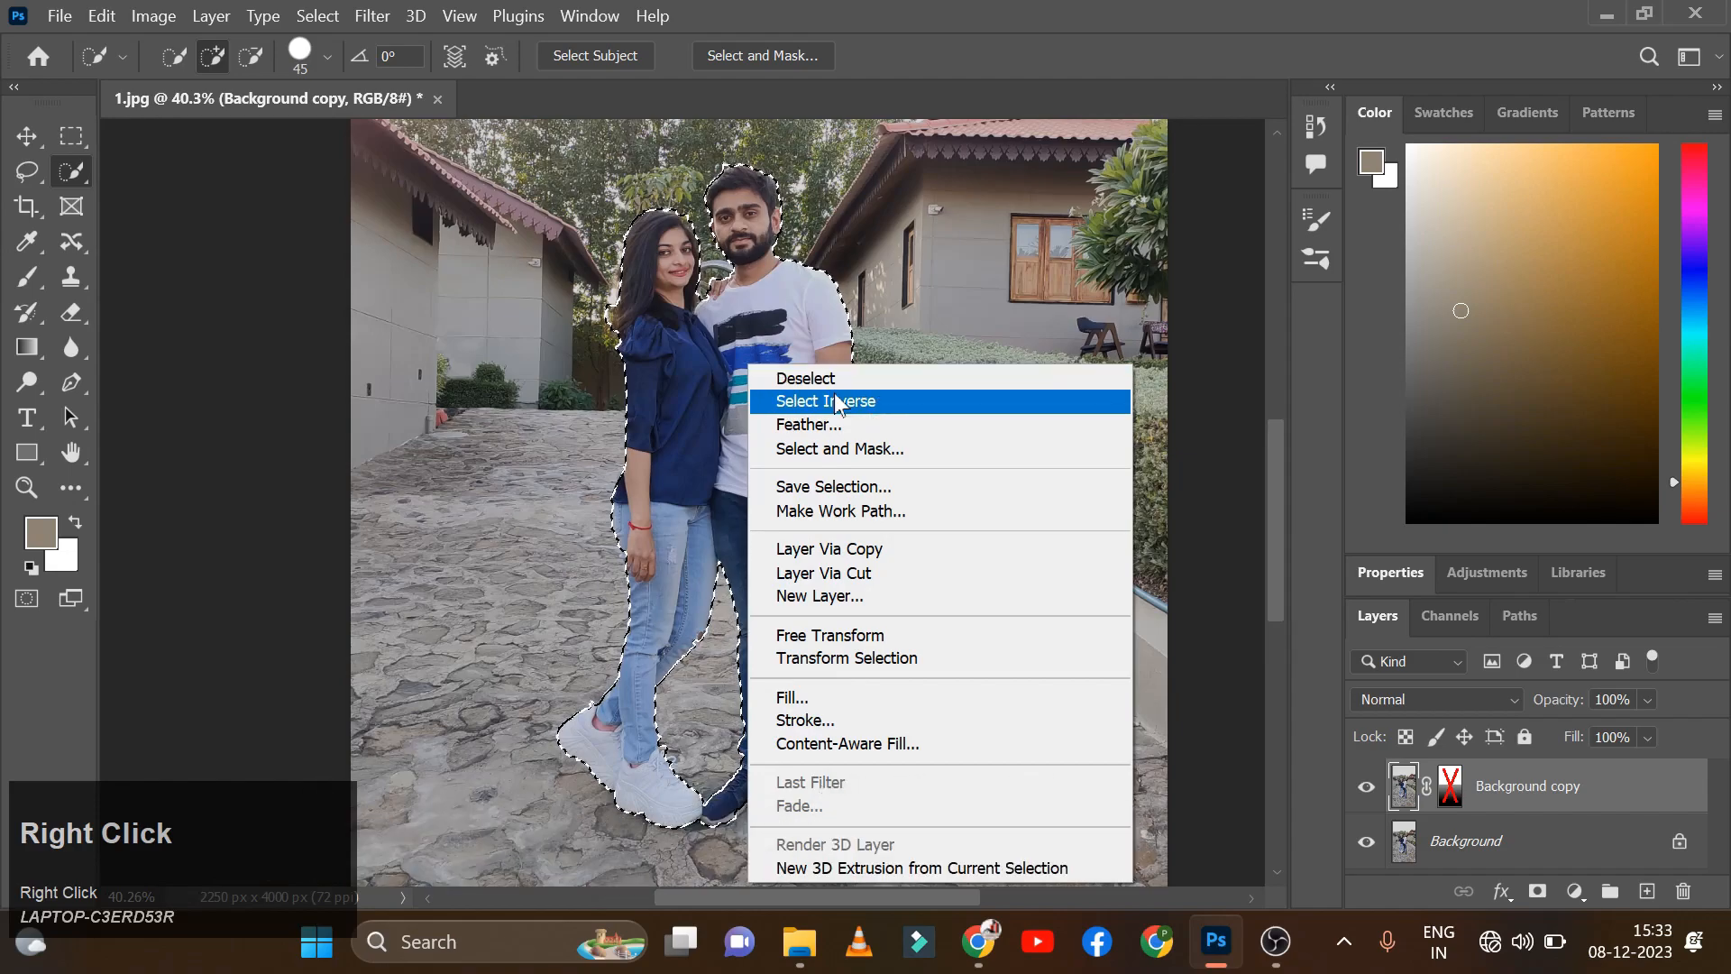
left_click(837, 403)
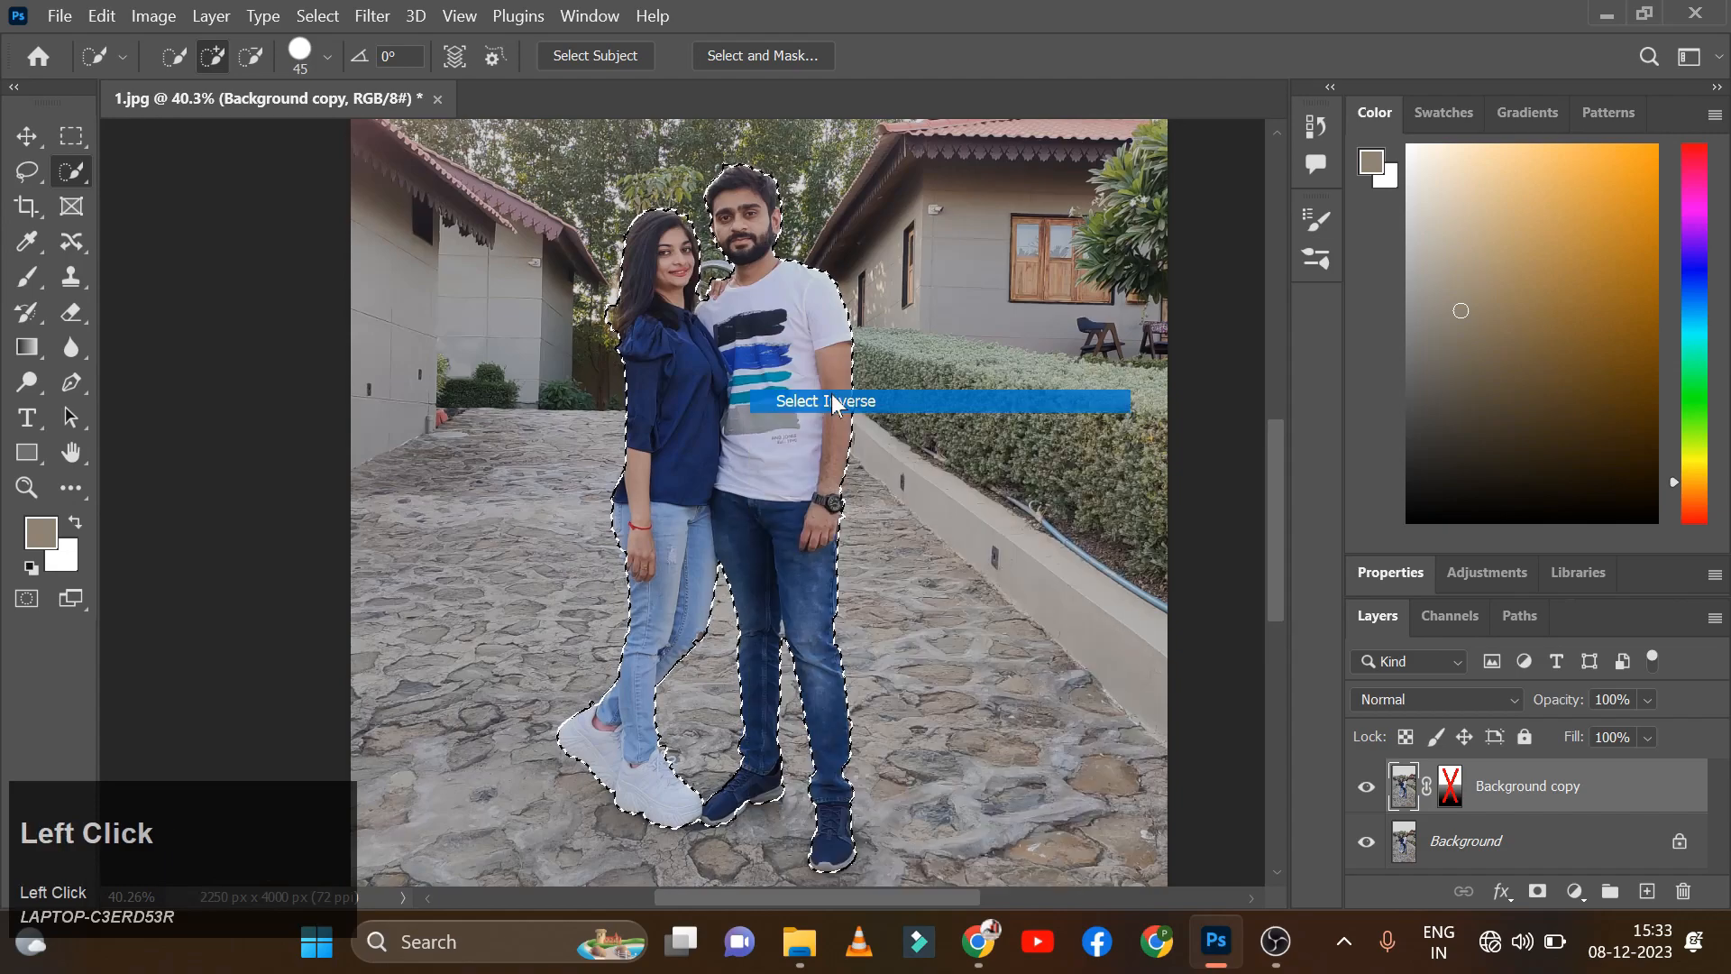
Step: Switch to the Blur tool with a 500 px Hard Round brush at 100% hardness
scroll(833, 397, "down", 3)
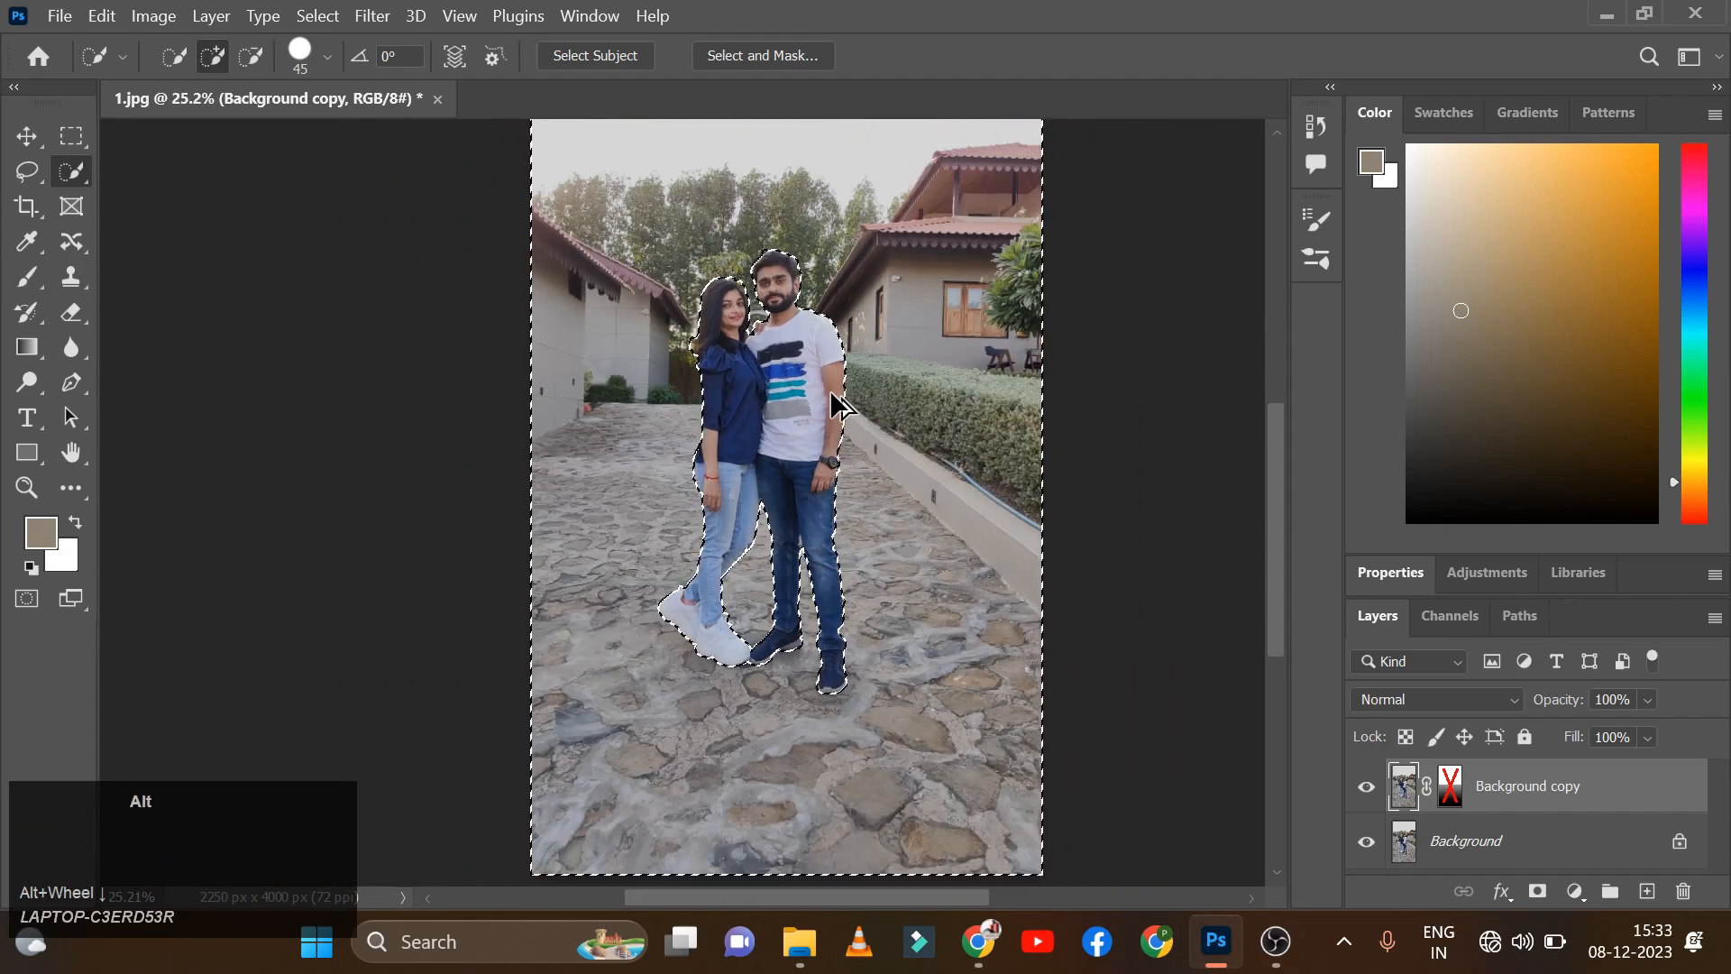
scroll(916, 362, "up", 4)
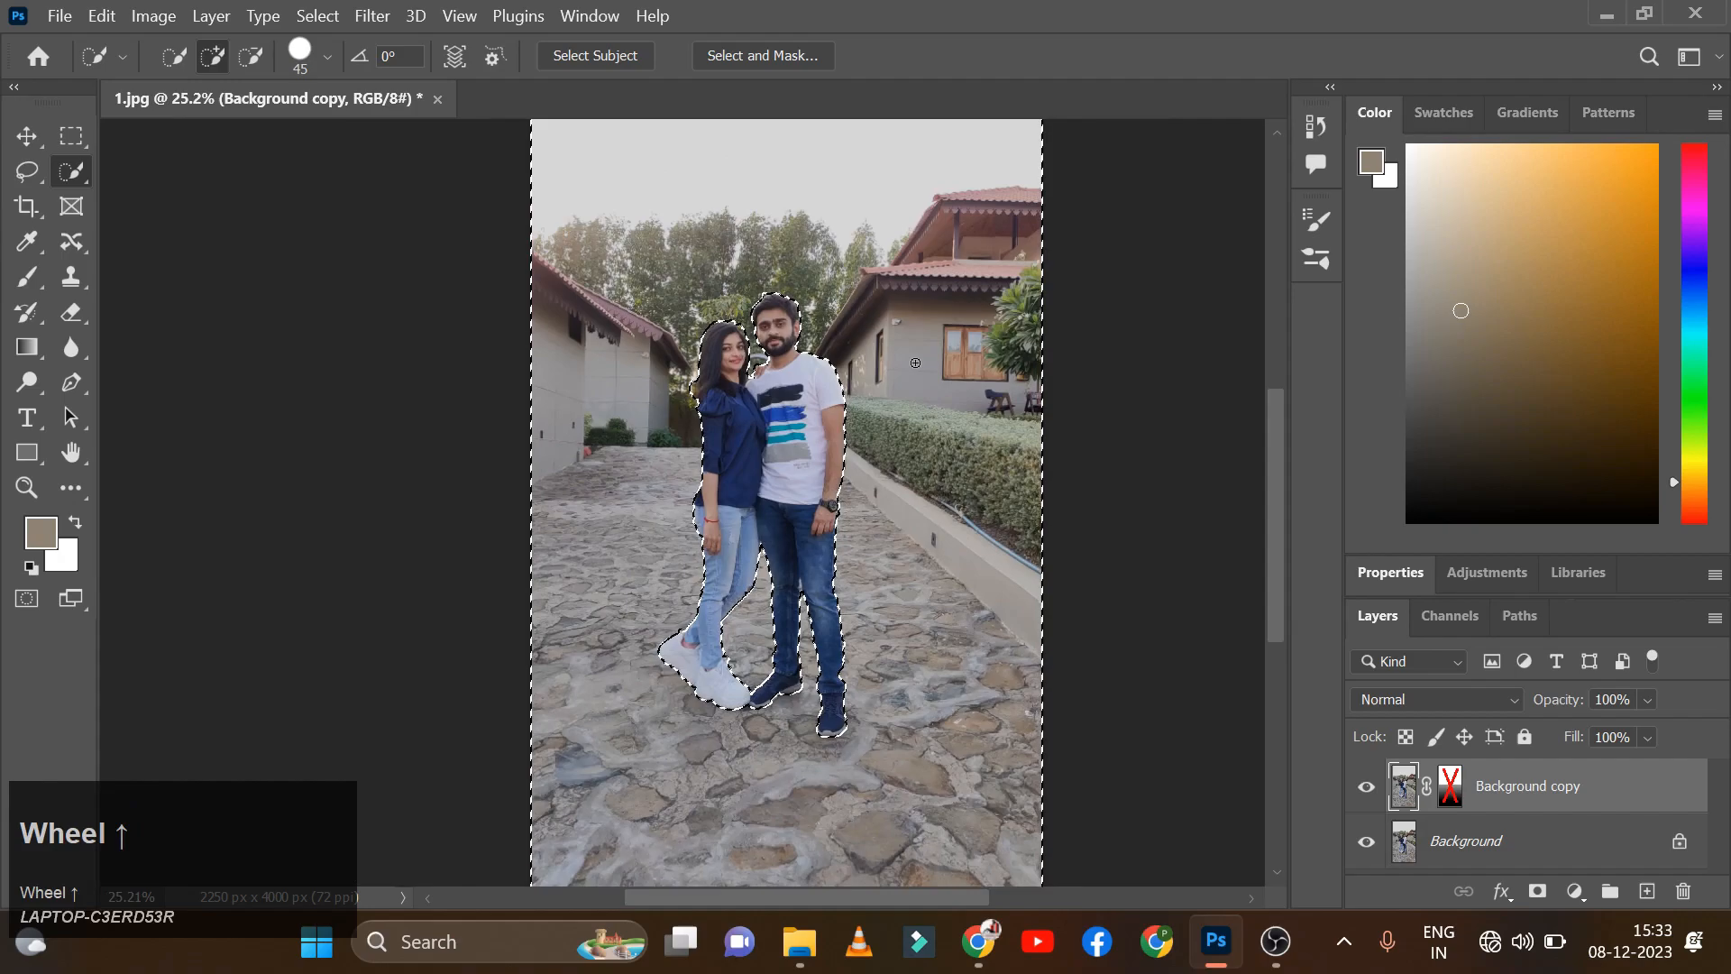
scroll(913, 359, "up", 3)
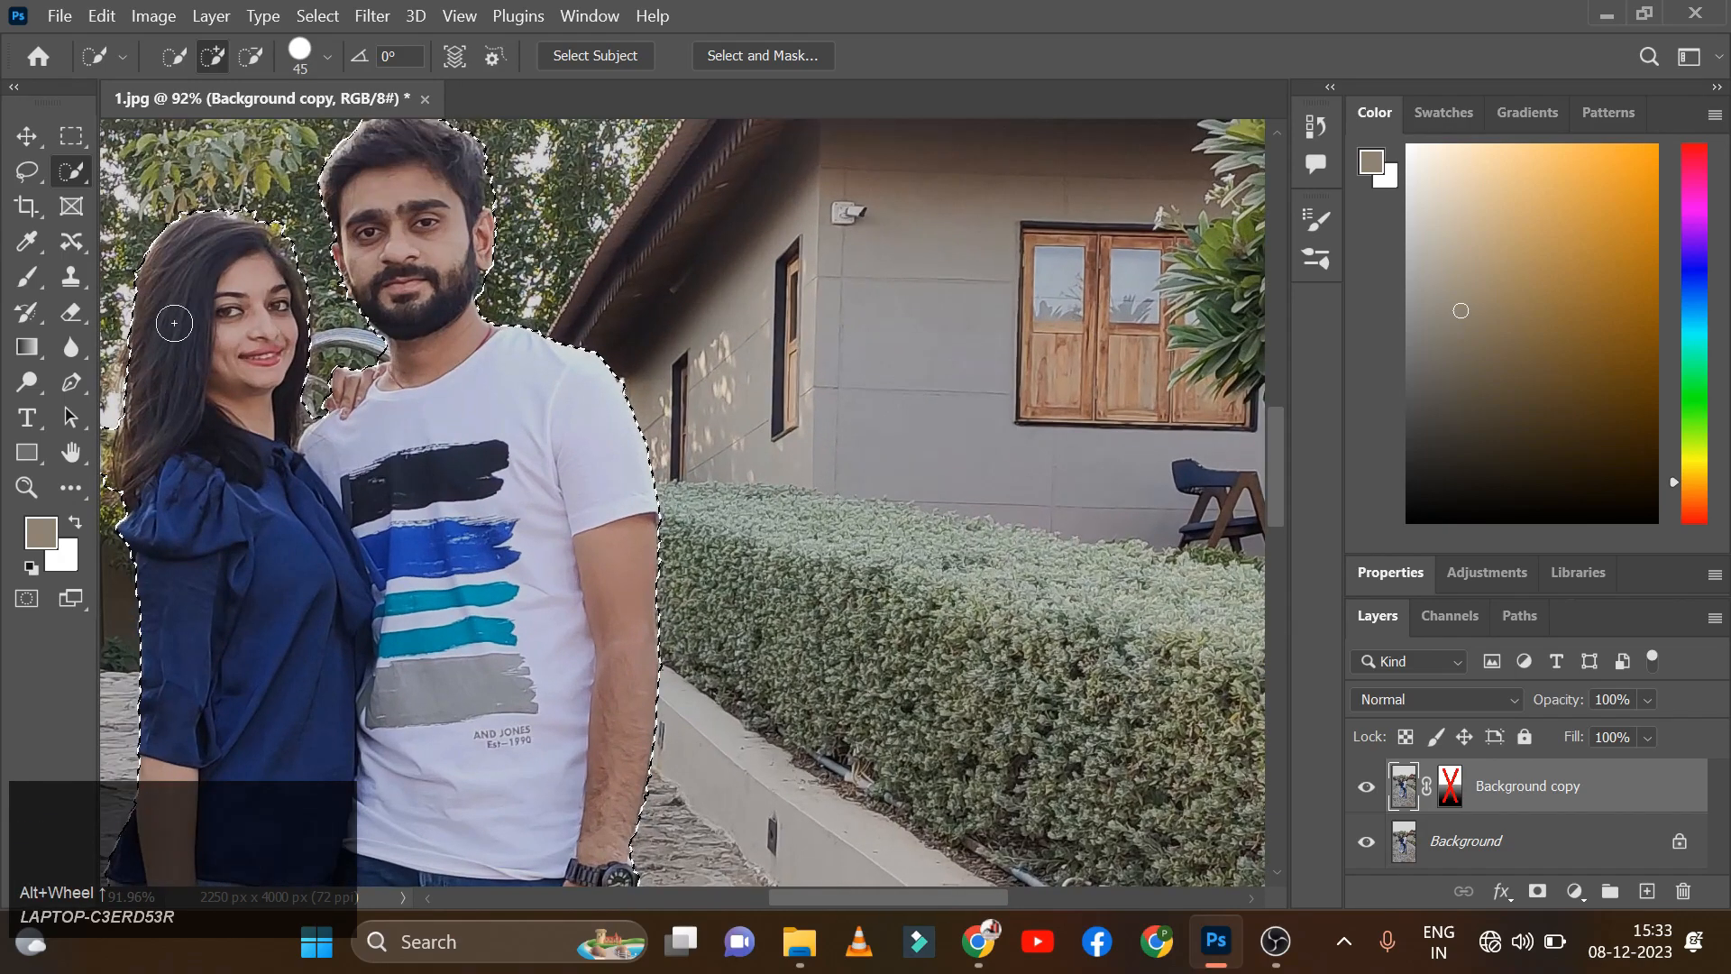
right_click(72, 350)
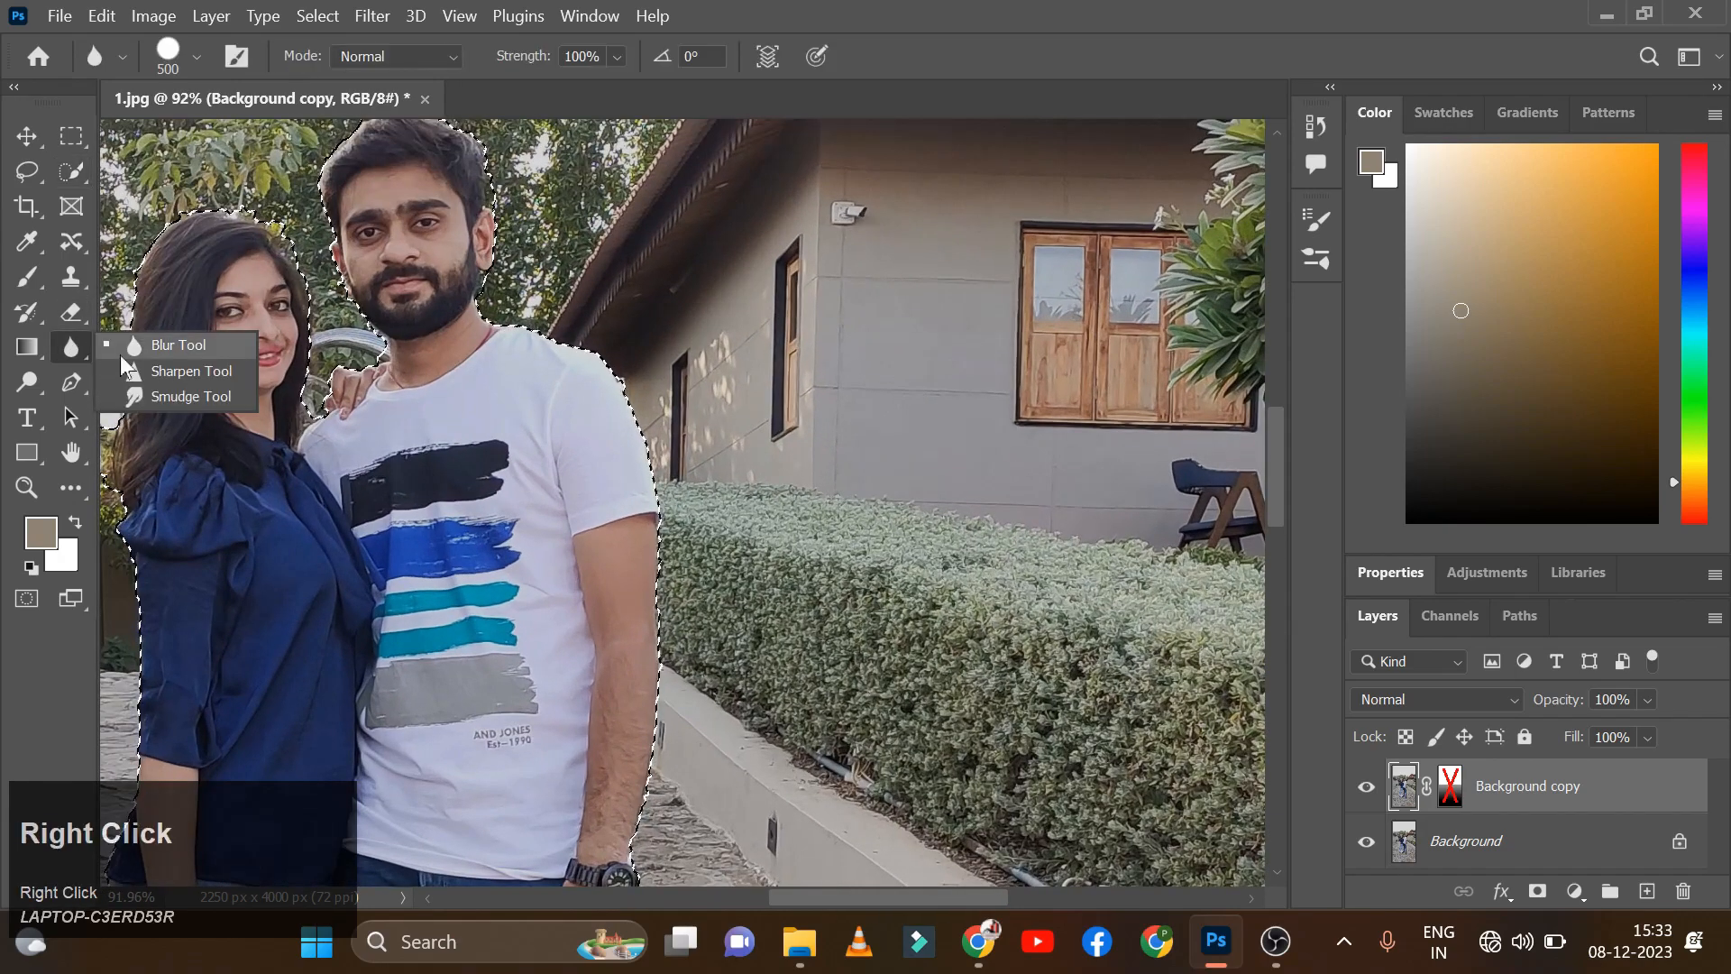
left_click(171, 341)
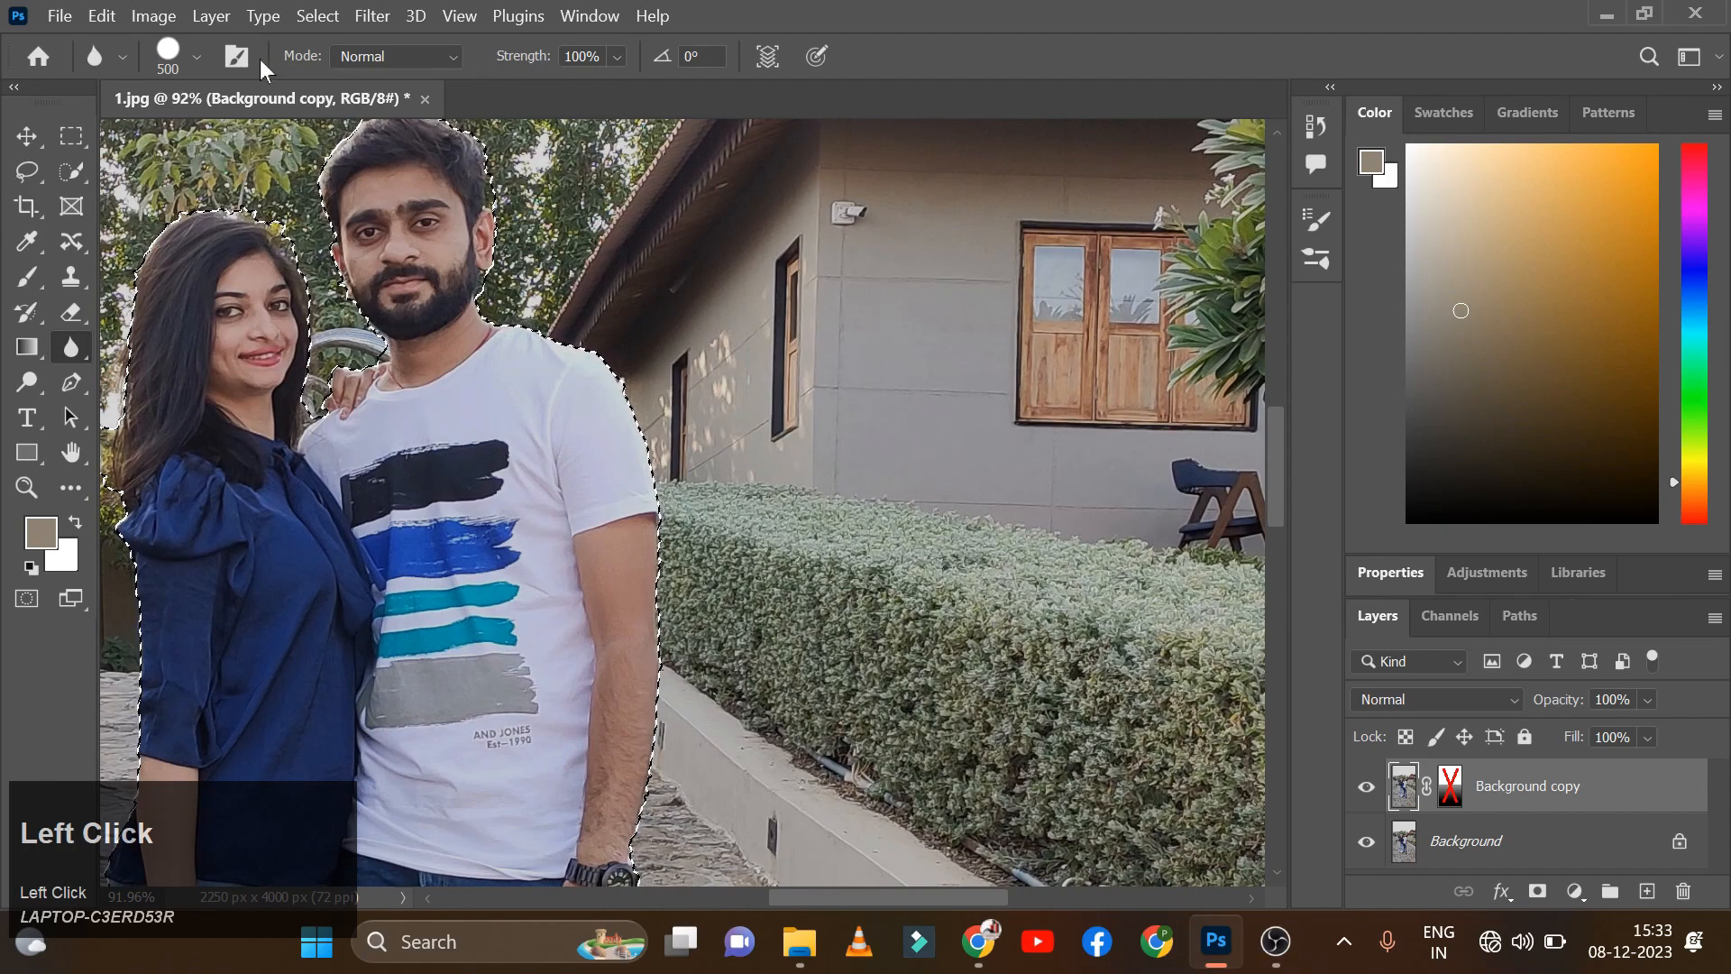
left_click(197, 57)
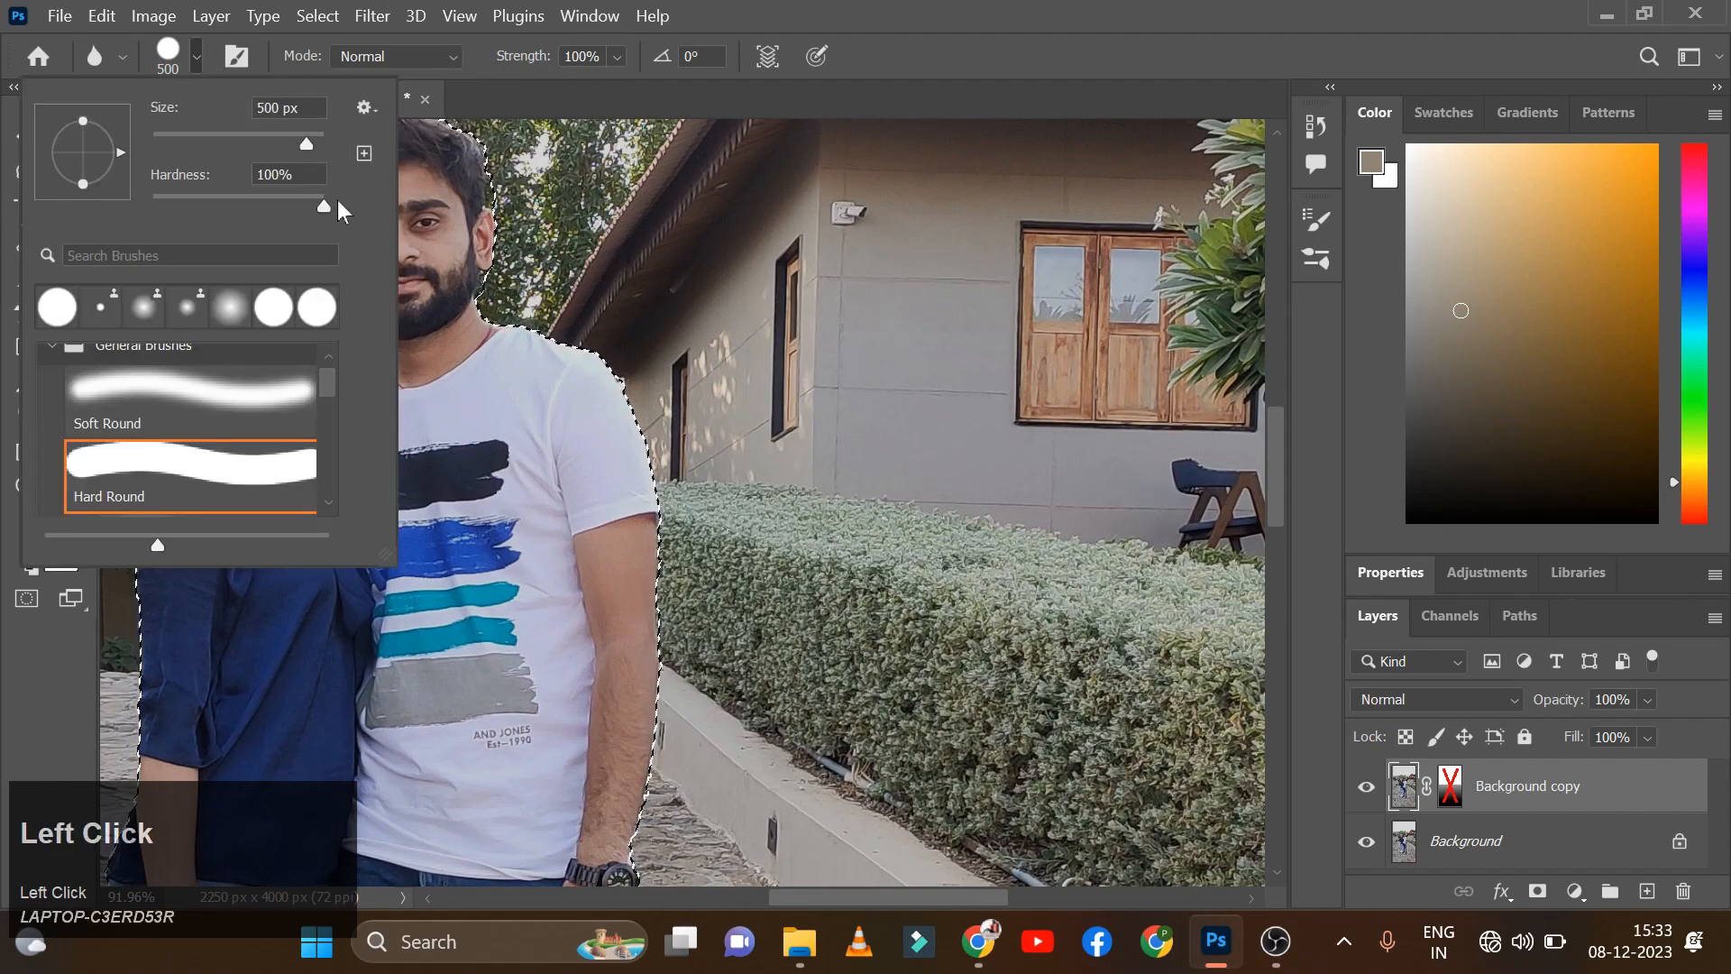
left_click(917, 324)
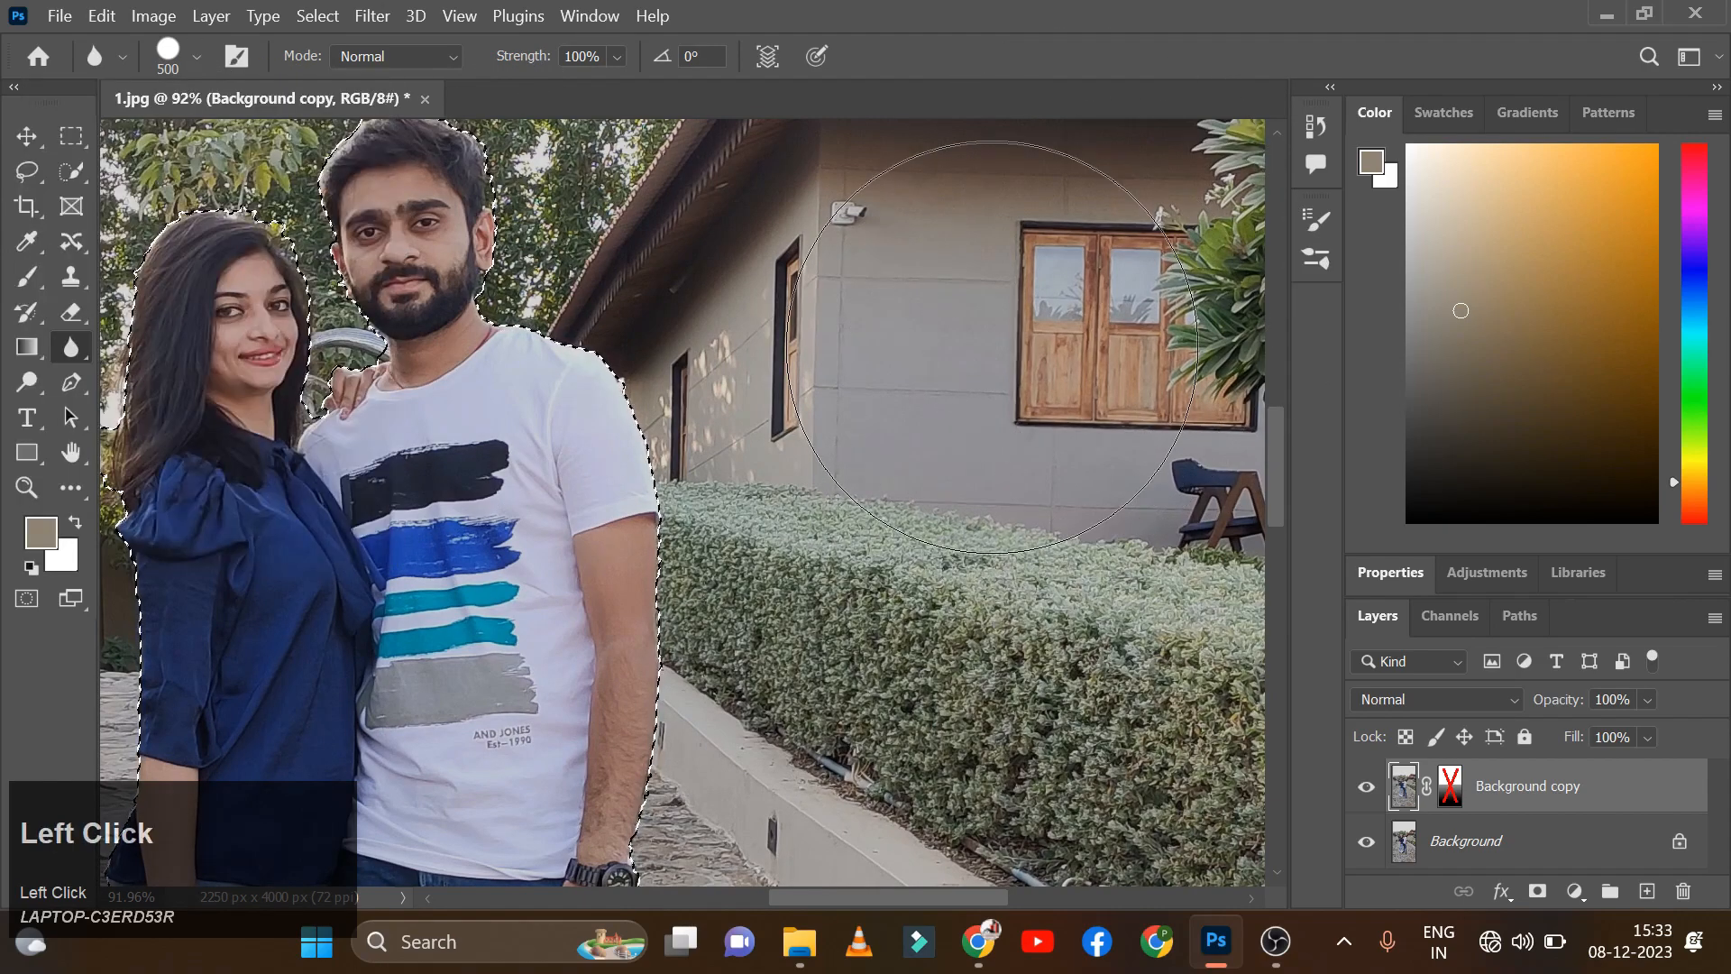
Step: Blur the walls, plants, hedge and stone ground on both sides of the couple at 100% strength
mouse_move(911, 334)
left_mouse_down()
mouse_move(875, 316)
mouse_move(794, 323)
mouse_move(832, 378)
mouse_move(834, 423)
mouse_move(986, 406)
mouse_move(1042, 437)
mouse_move(1144, 440)
mouse_move(1230, 394)
mouse_move(1177, 326)
mouse_move(1261, 275)
mouse_move(1227, 205)
mouse_move(1234, 238)
mouse_move(1180, 334)
mouse_move(1172, 528)
mouse_move(1120, 704)
mouse_move(1113, 609)
mouse_move(881, 458)
mouse_move(809, 458)
mouse_move(768, 289)
mouse_move(649, 226)
mouse_move(489, 56)
mouse_move(500, 152)
mouse_move(336, 289)
mouse_move(253, 240)
mouse_move(203, 248)
left_mouse_up()
left_click_drag(847, 897, 734, 897)
mouse_move(749, 802)
left_mouse_down()
mouse_move(726, 608)
mouse_move(632, 295)
mouse_move(550, 307)
mouse_move(615, 181)
mouse_move(552, 307)
mouse_move(657, 298)
mouse_move(185, 284)
mouse_move(354, 397)
mouse_move(233, 479)
mouse_move(575, 550)
mouse_move(862, 544)
mouse_move(778, 632)
mouse_move(725, 419)
mouse_move(577, 387)
left_mouse_up()
scroll(734, 464, "up", 2)
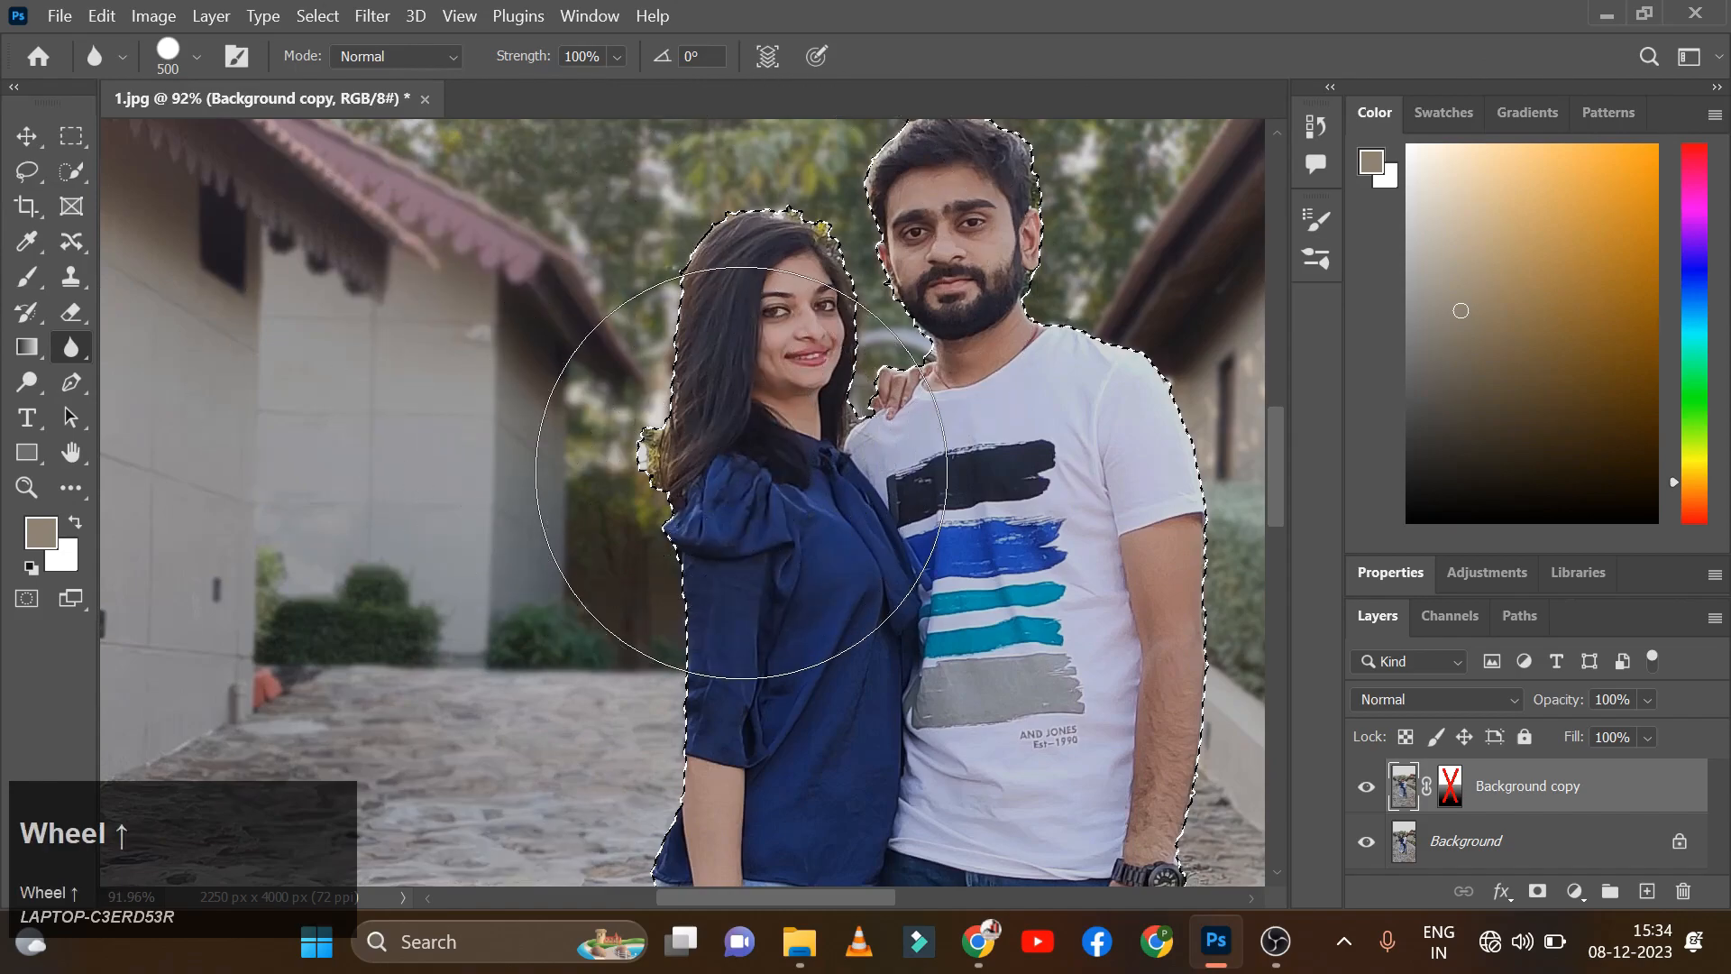
Step: Blur the trees behind the couple and the rooflines of the houses on both sides
scroll(827, 428, "down", 1)
scroll(828, 428, "up", 8)
mouse_move(595, 325)
left_mouse_down()
mouse_move(541, 365)
mouse_move(249, 373)
mouse_move(553, 309)
mouse_move(869, 309)
mouse_move(1132, 425)
mouse_move(877, 403)
left_mouse_up()
scroll(865, 397, "up", 6)
mouse_move(162, 344)
left_mouse_down()
mouse_move(834, 437)
mouse_move(772, 472)
left_mouse_up()
key("space")
left_click_drag(923, 460, 334, 361)
scroll(753, 464, "down", 3)
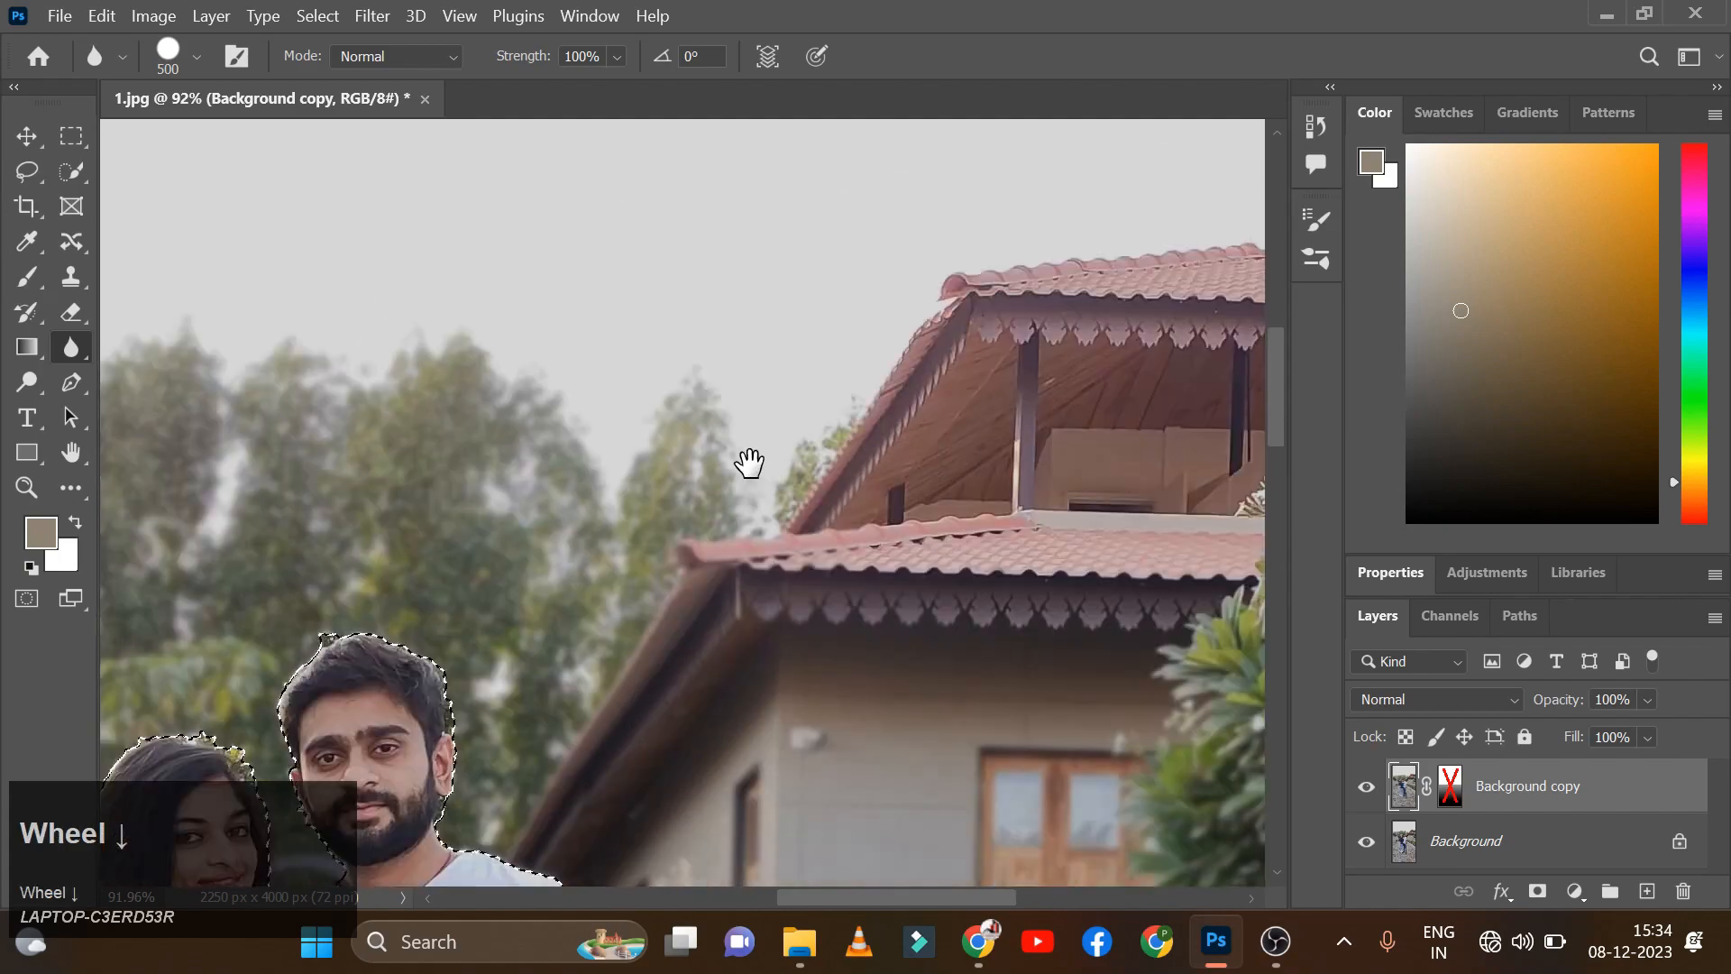
Step: Blur the sky, the house and the tree beside the couple along the photo's right side
scroll(750, 464, "down", 2, "alt")
left_click_drag(965, 398, 552, 541)
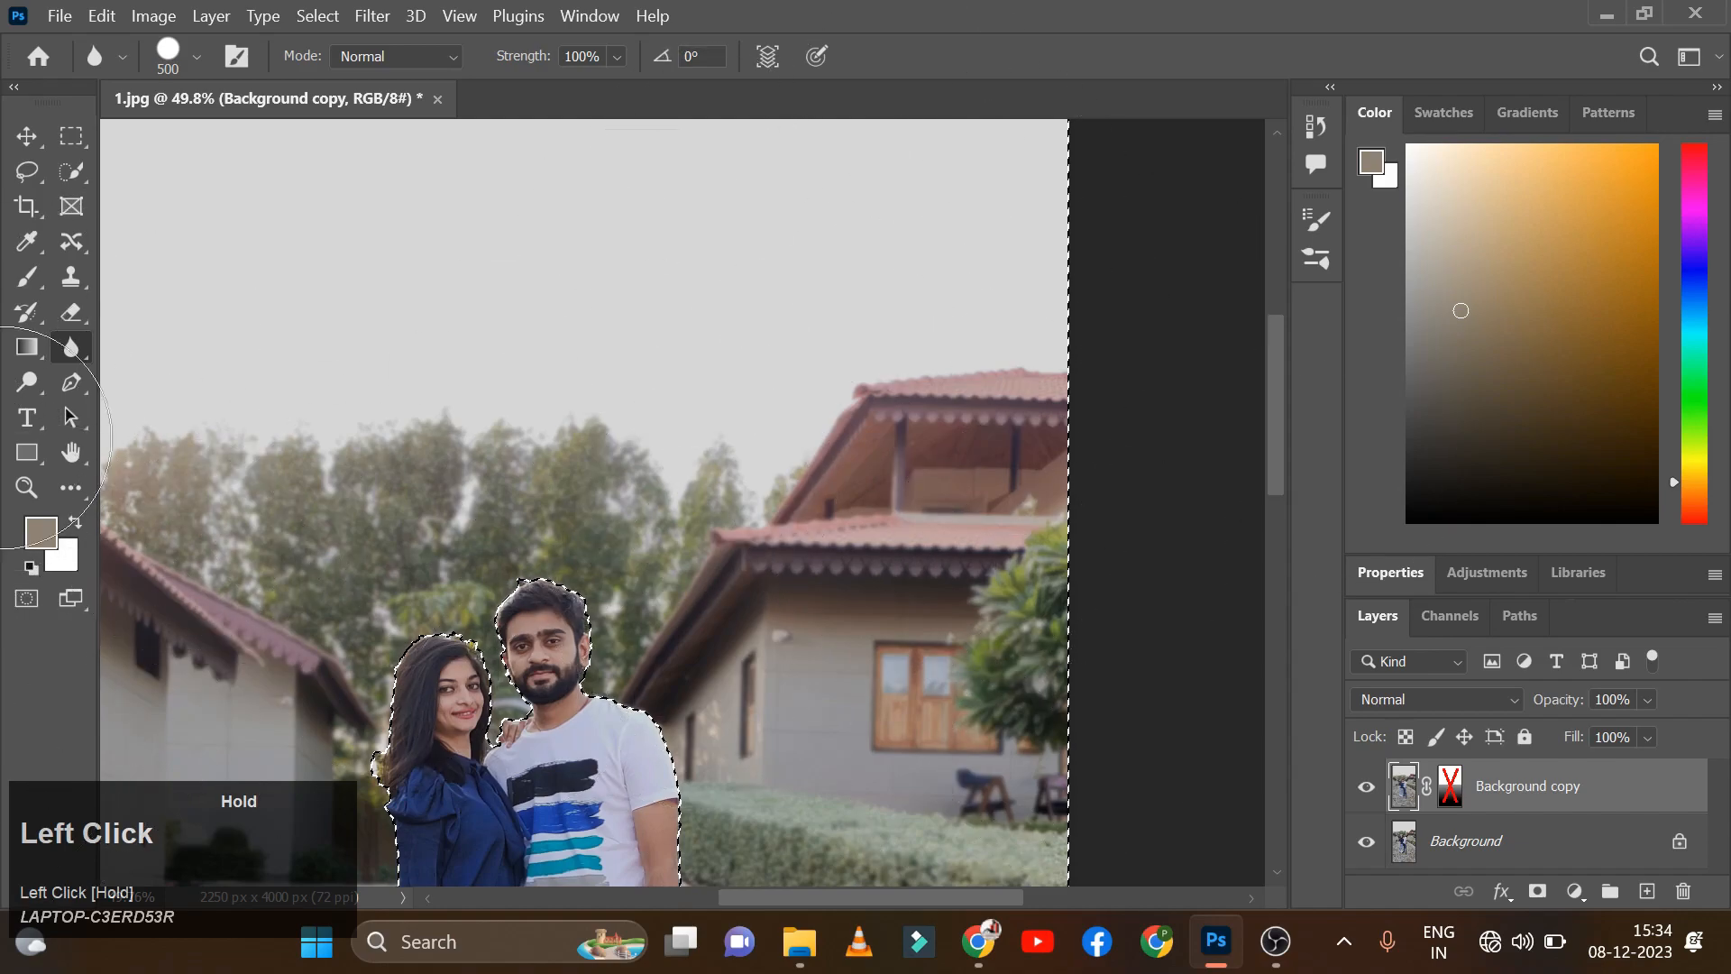
left_click_drag(730, 191, 974, 591)
left_click_drag(1044, 730, 1077, 558)
Step: Blur the stone ground around the couple's legs and shoes down to the photo's lower edge and corners
scroll(270, 586, "down", 5)
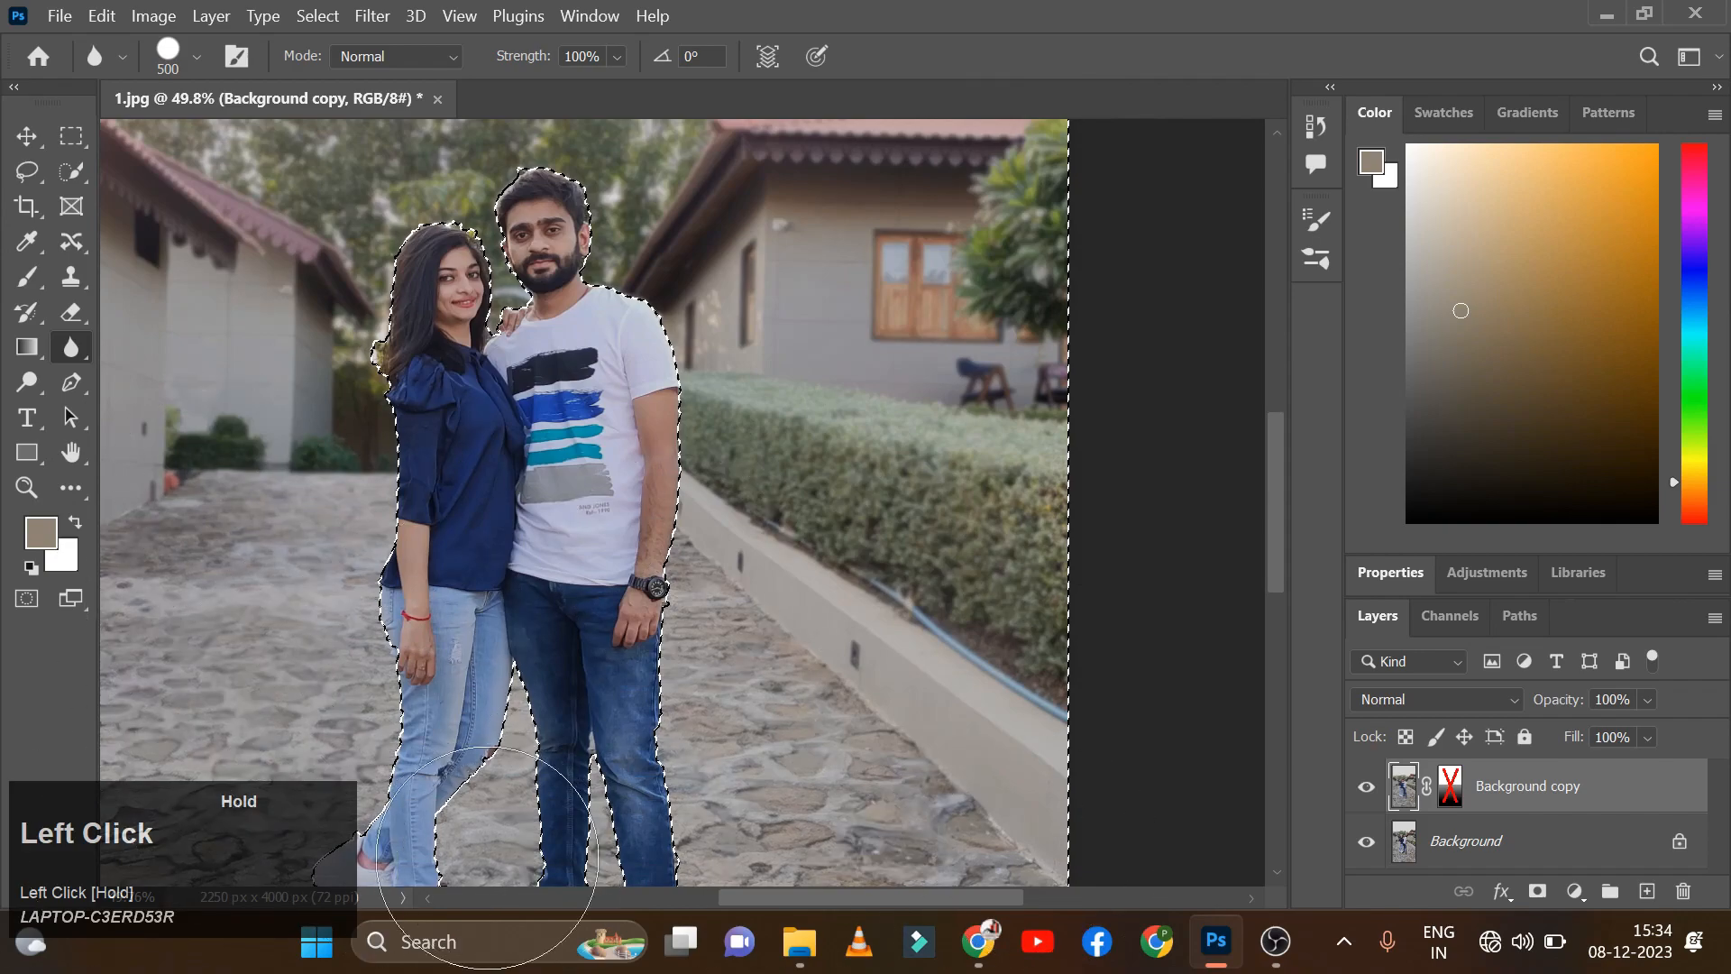
scroll(596, 520, "down", 5)
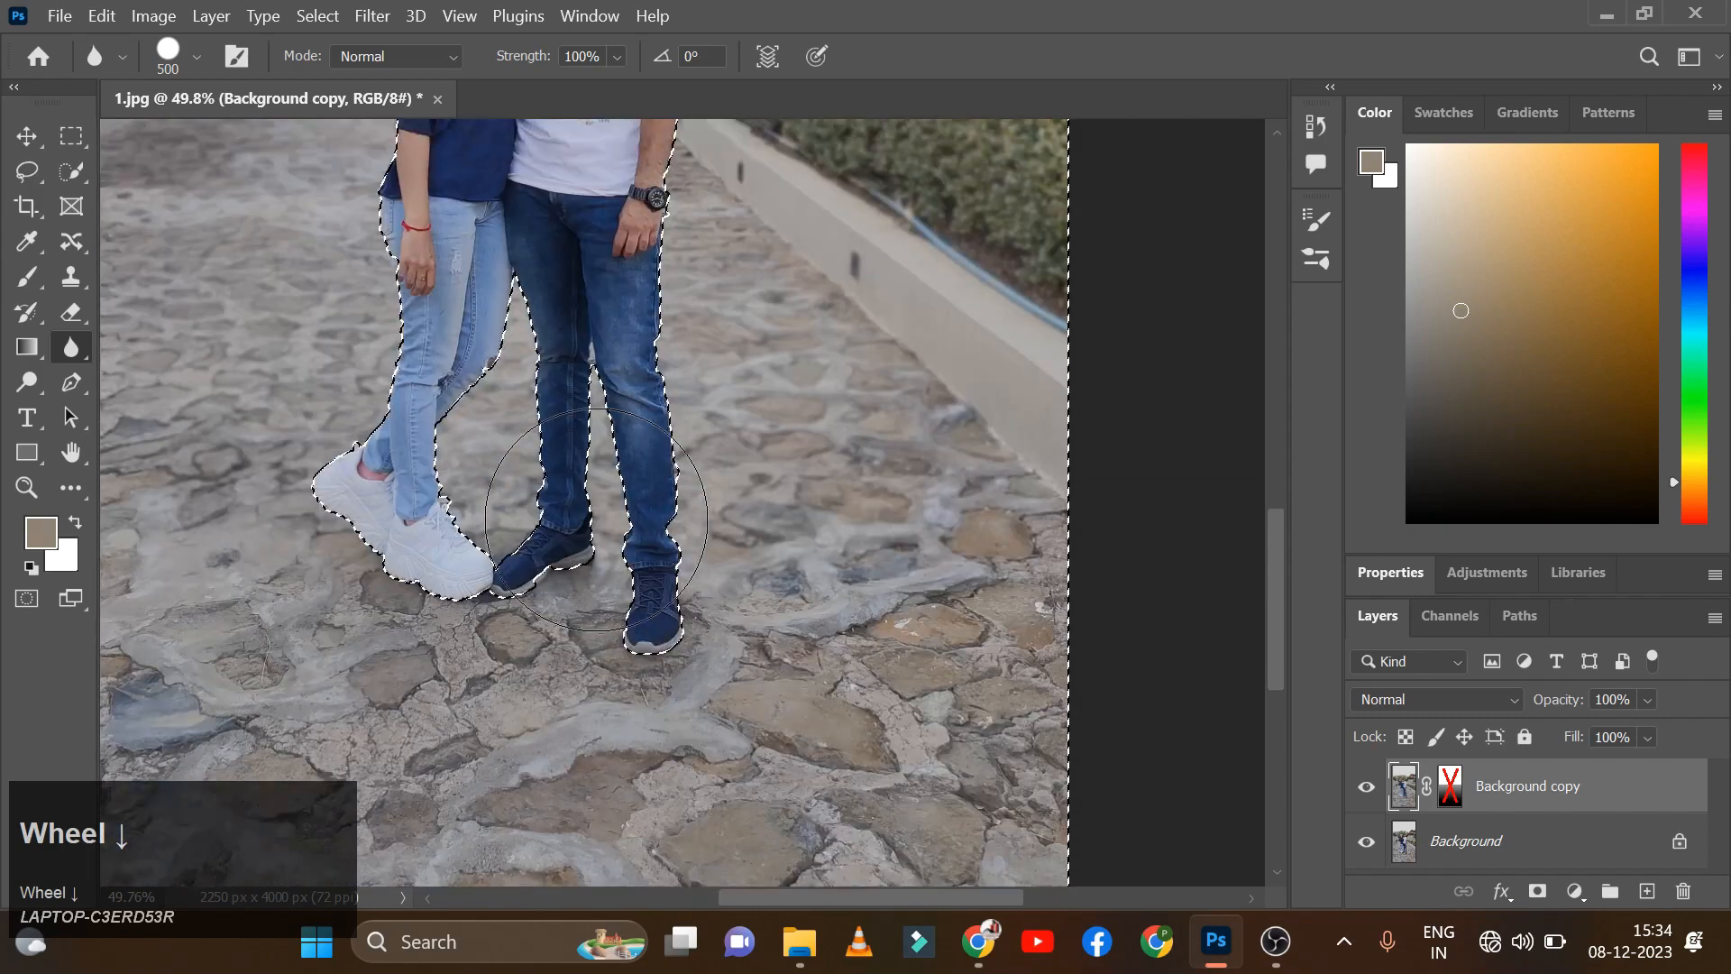
left_click_drag(335, 746, 335, 746)
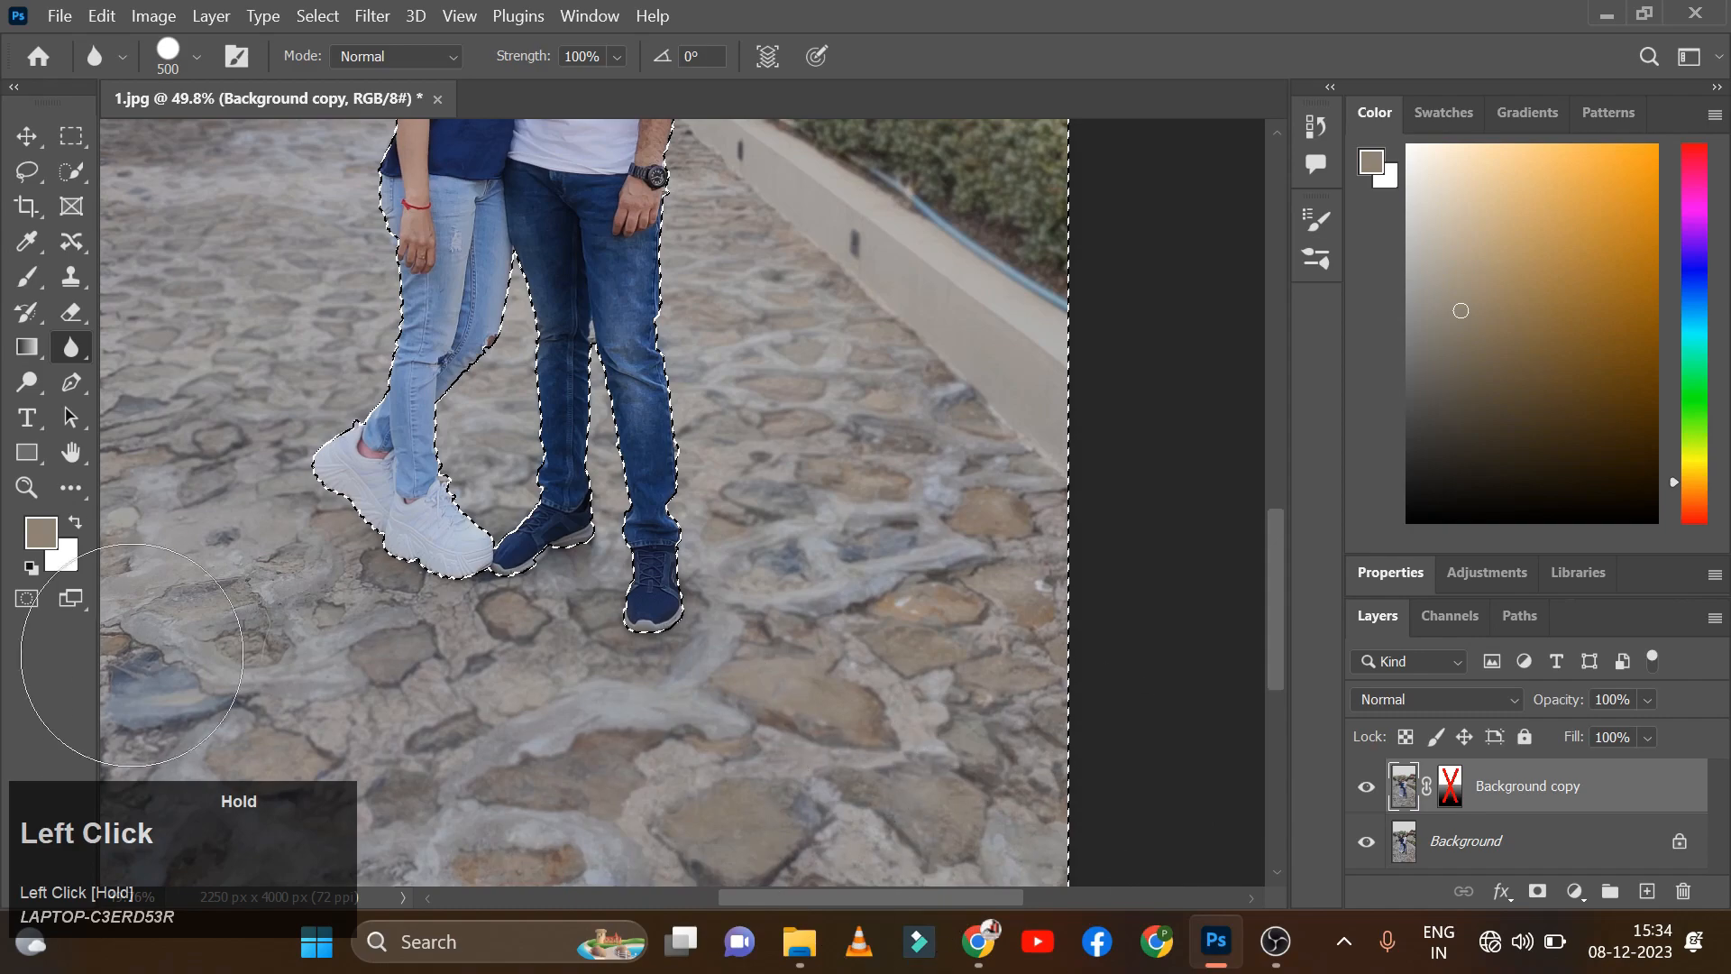
scroll(311, 667, "down", 2)
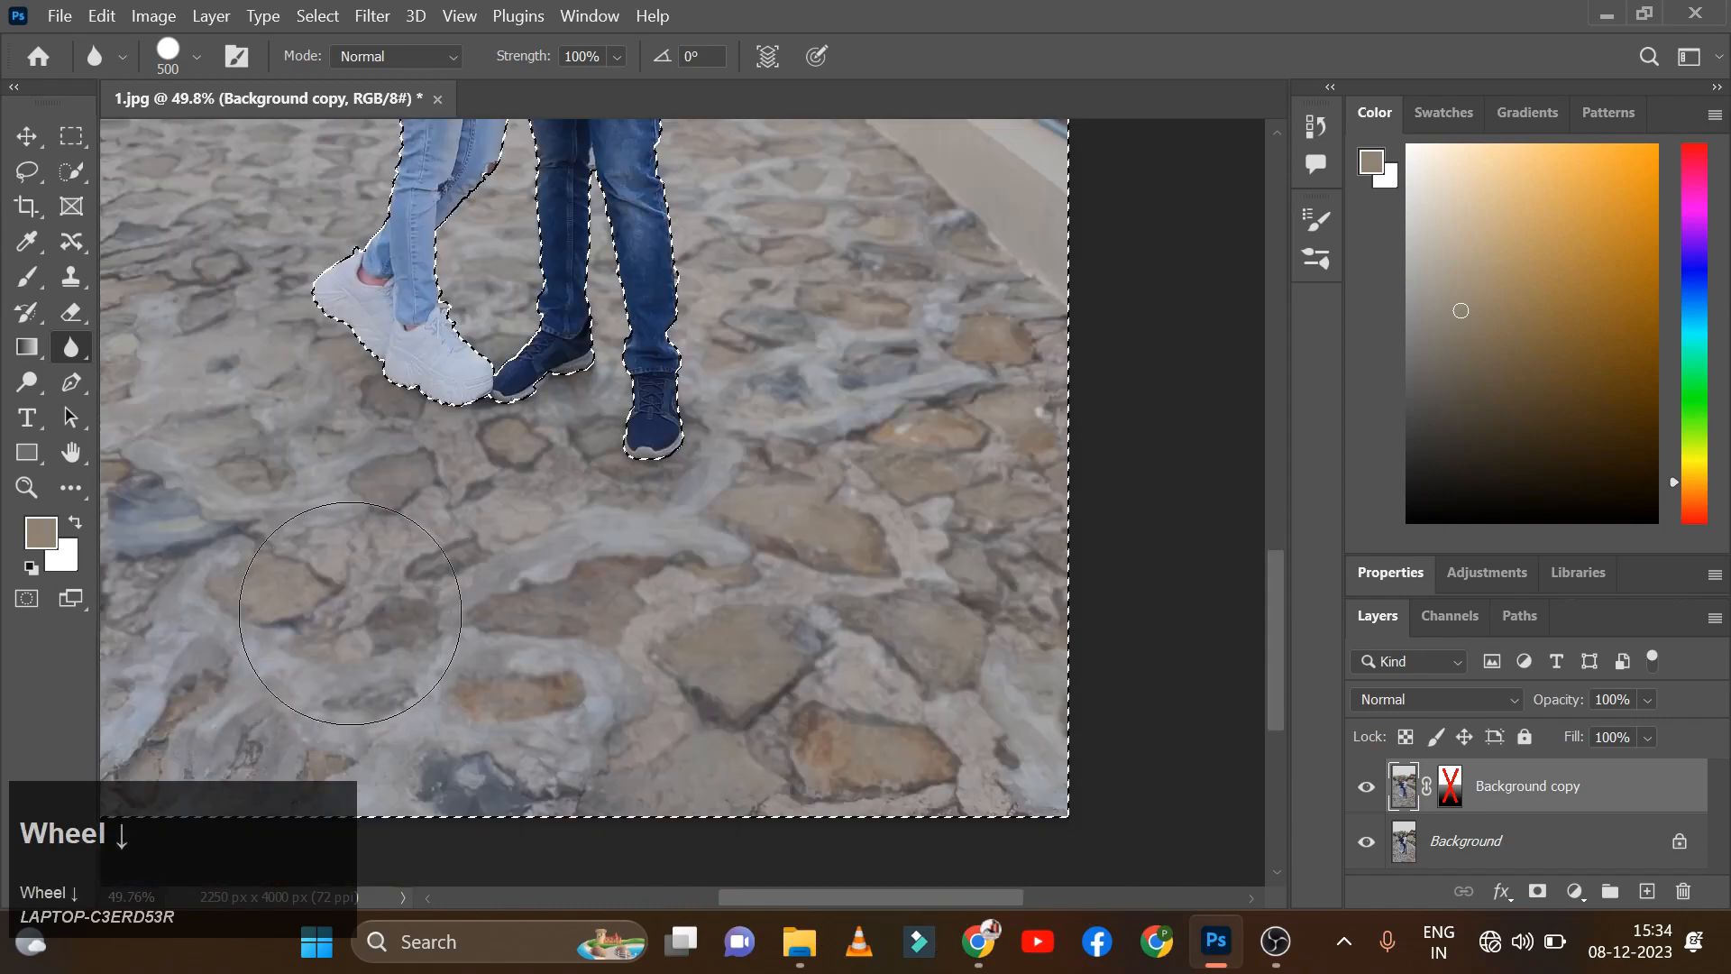
key("space")
left_click_drag(649, 857, 955, 640)
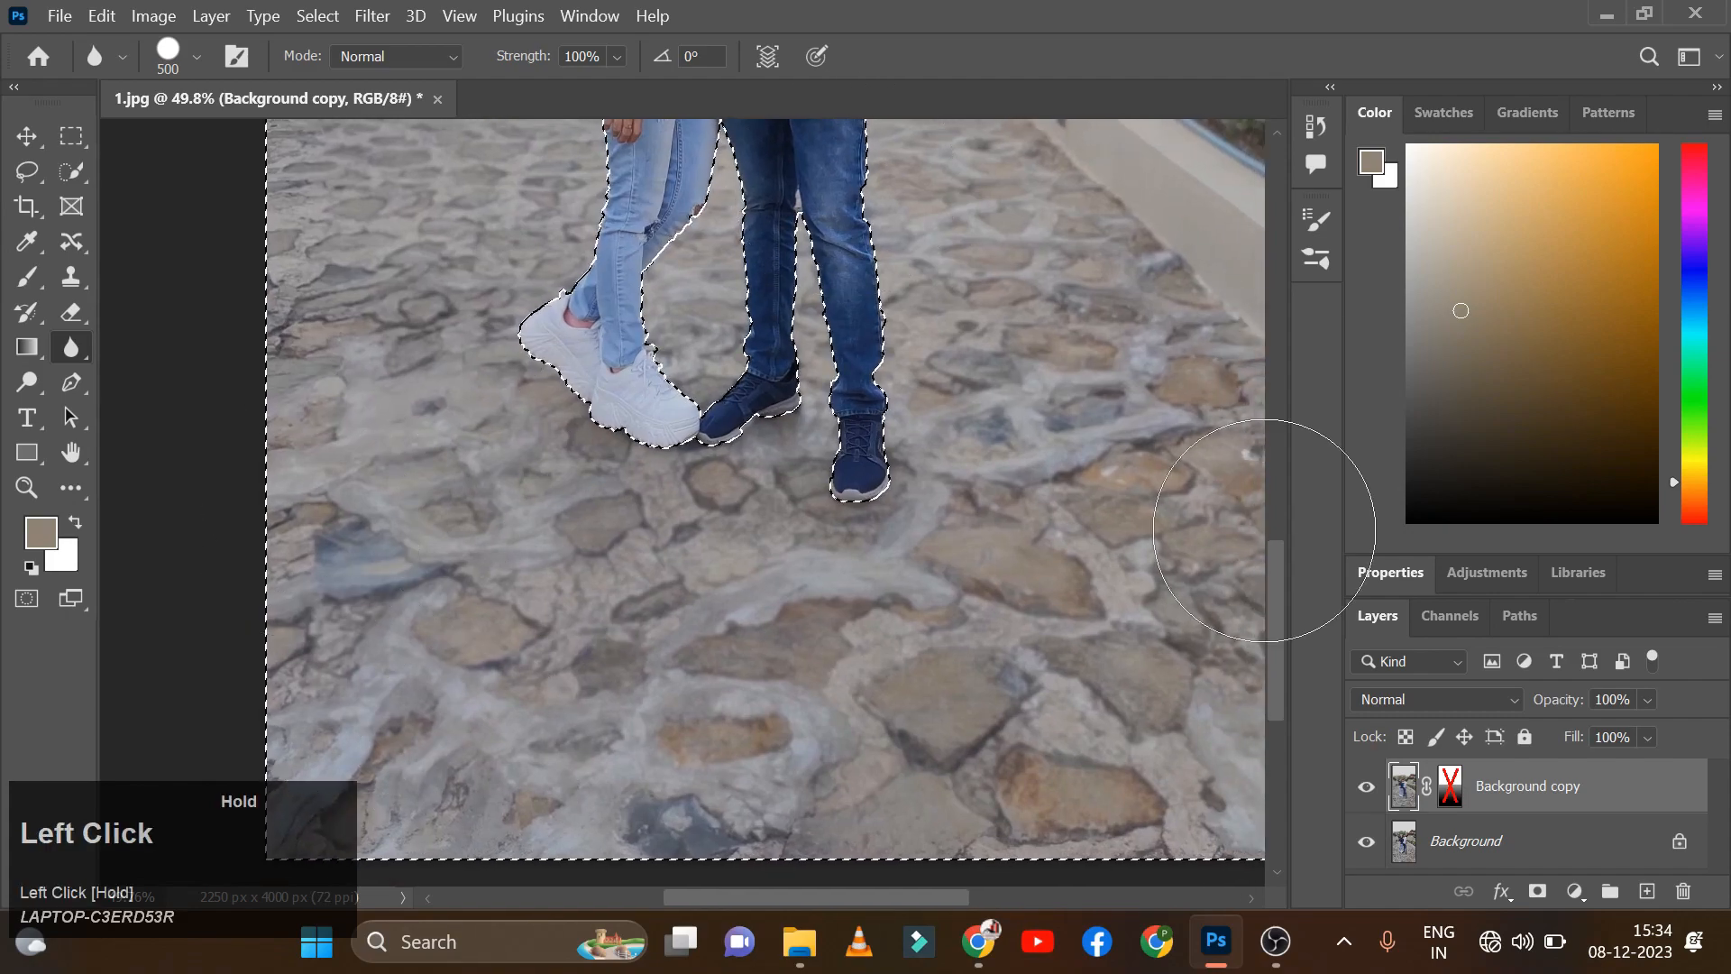
Step: Clear the selection and check the blurred background across the whole photo
key("ctrl+d")
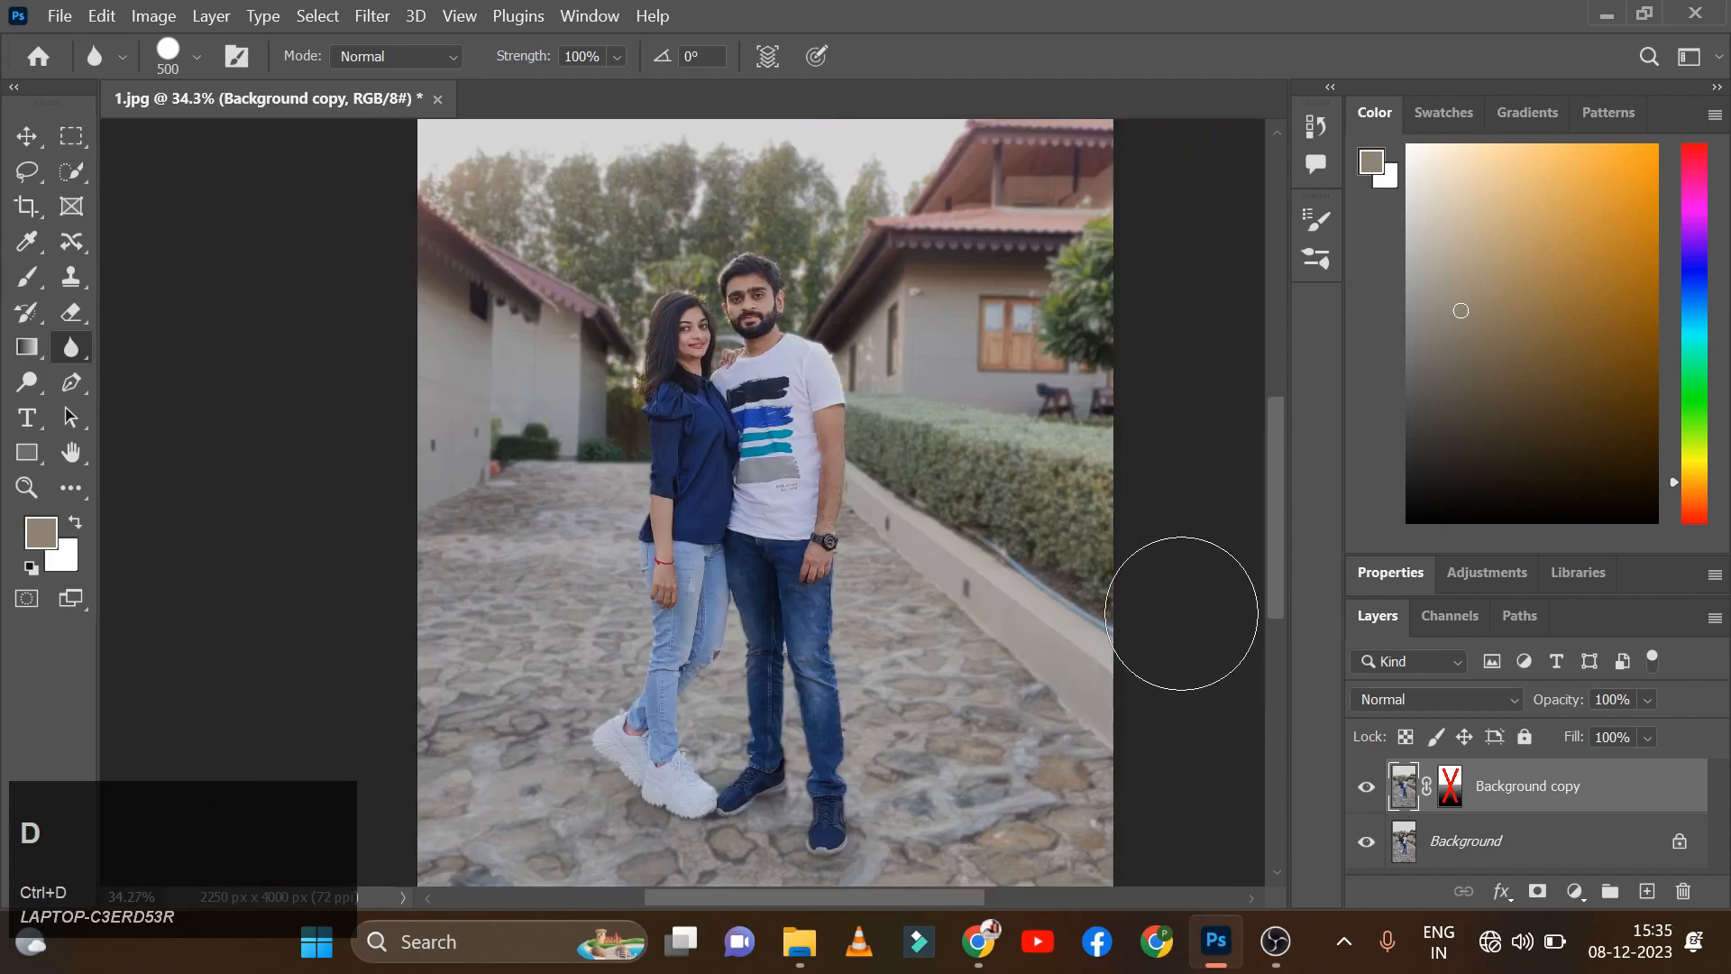
scroll(1197, 627, "down", 3)
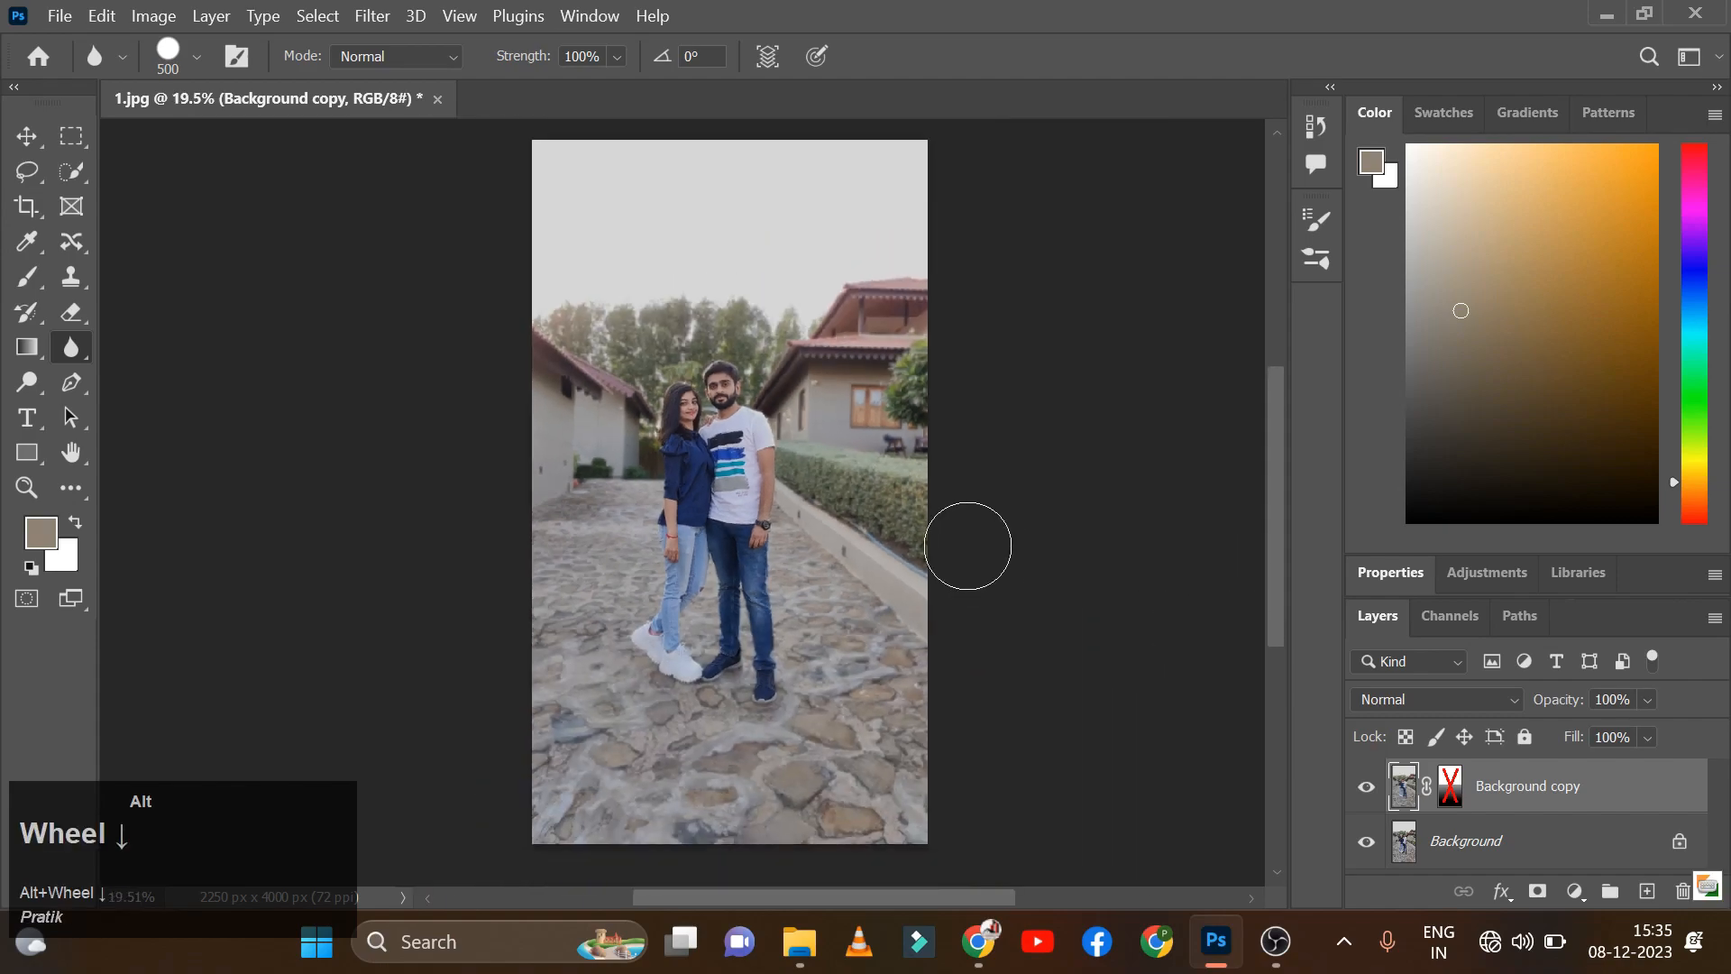
scroll(967, 546, "up", 3)
scroll(967, 545, "down", 1)
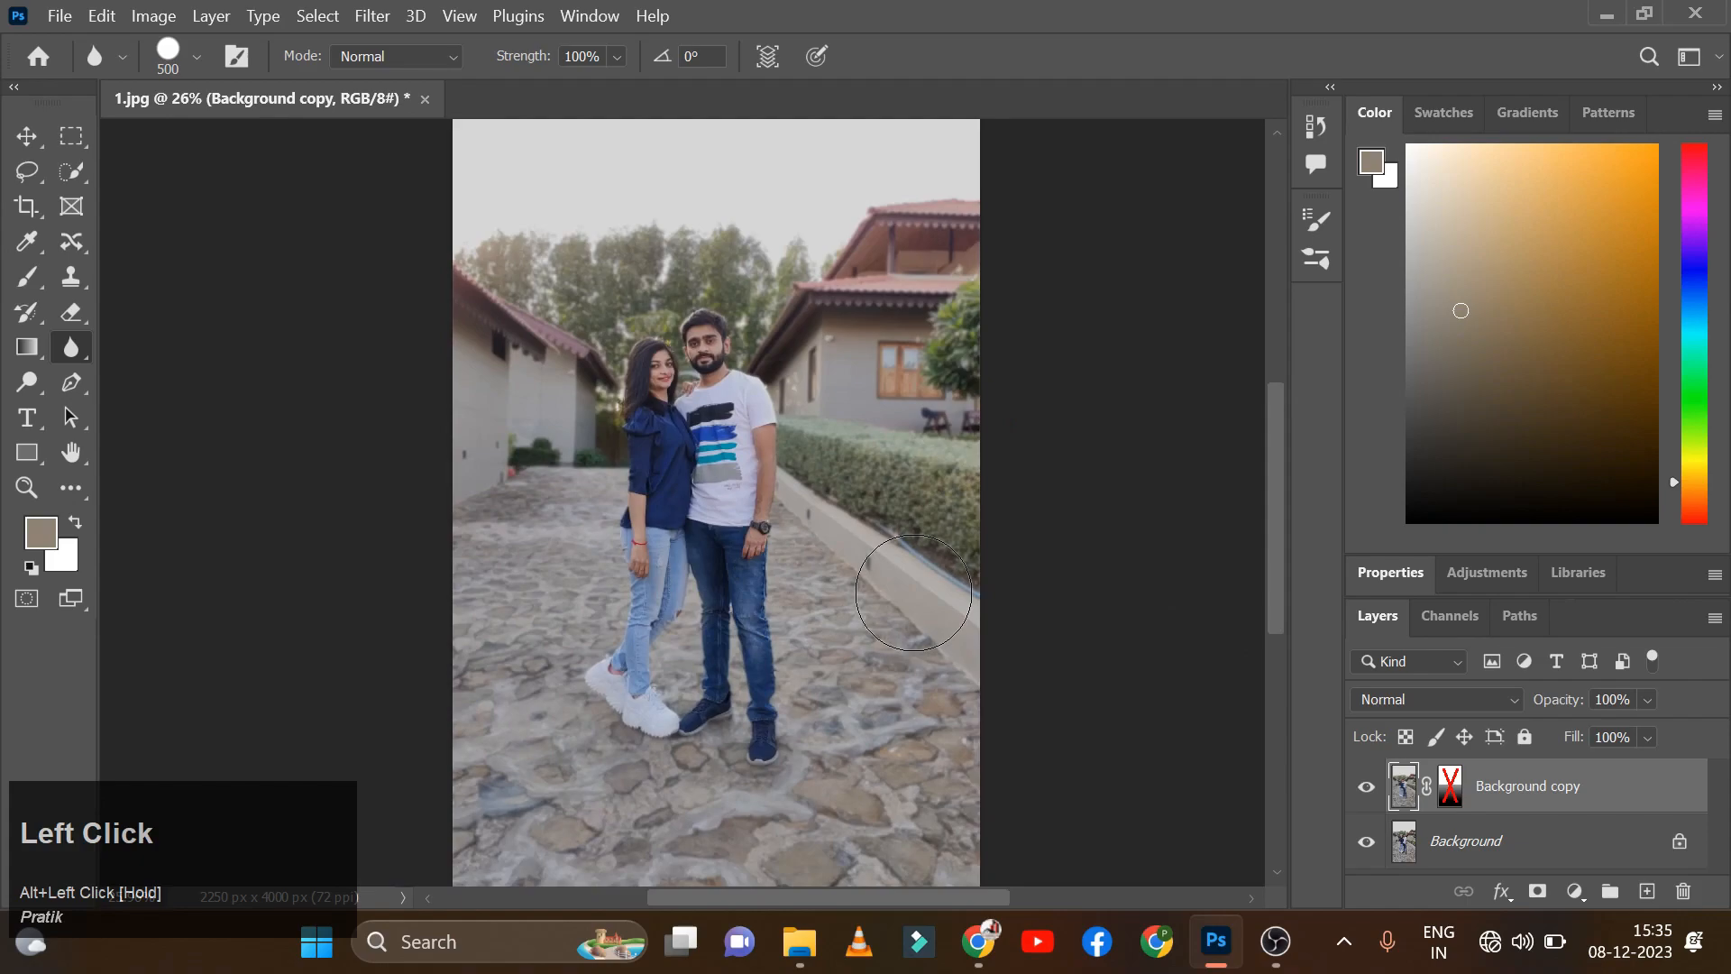
Step: Enable the layer mask on the Background copy layer
left_click_drag(882, 593, 979, 596)
scroll(978, 598, "down", 1)
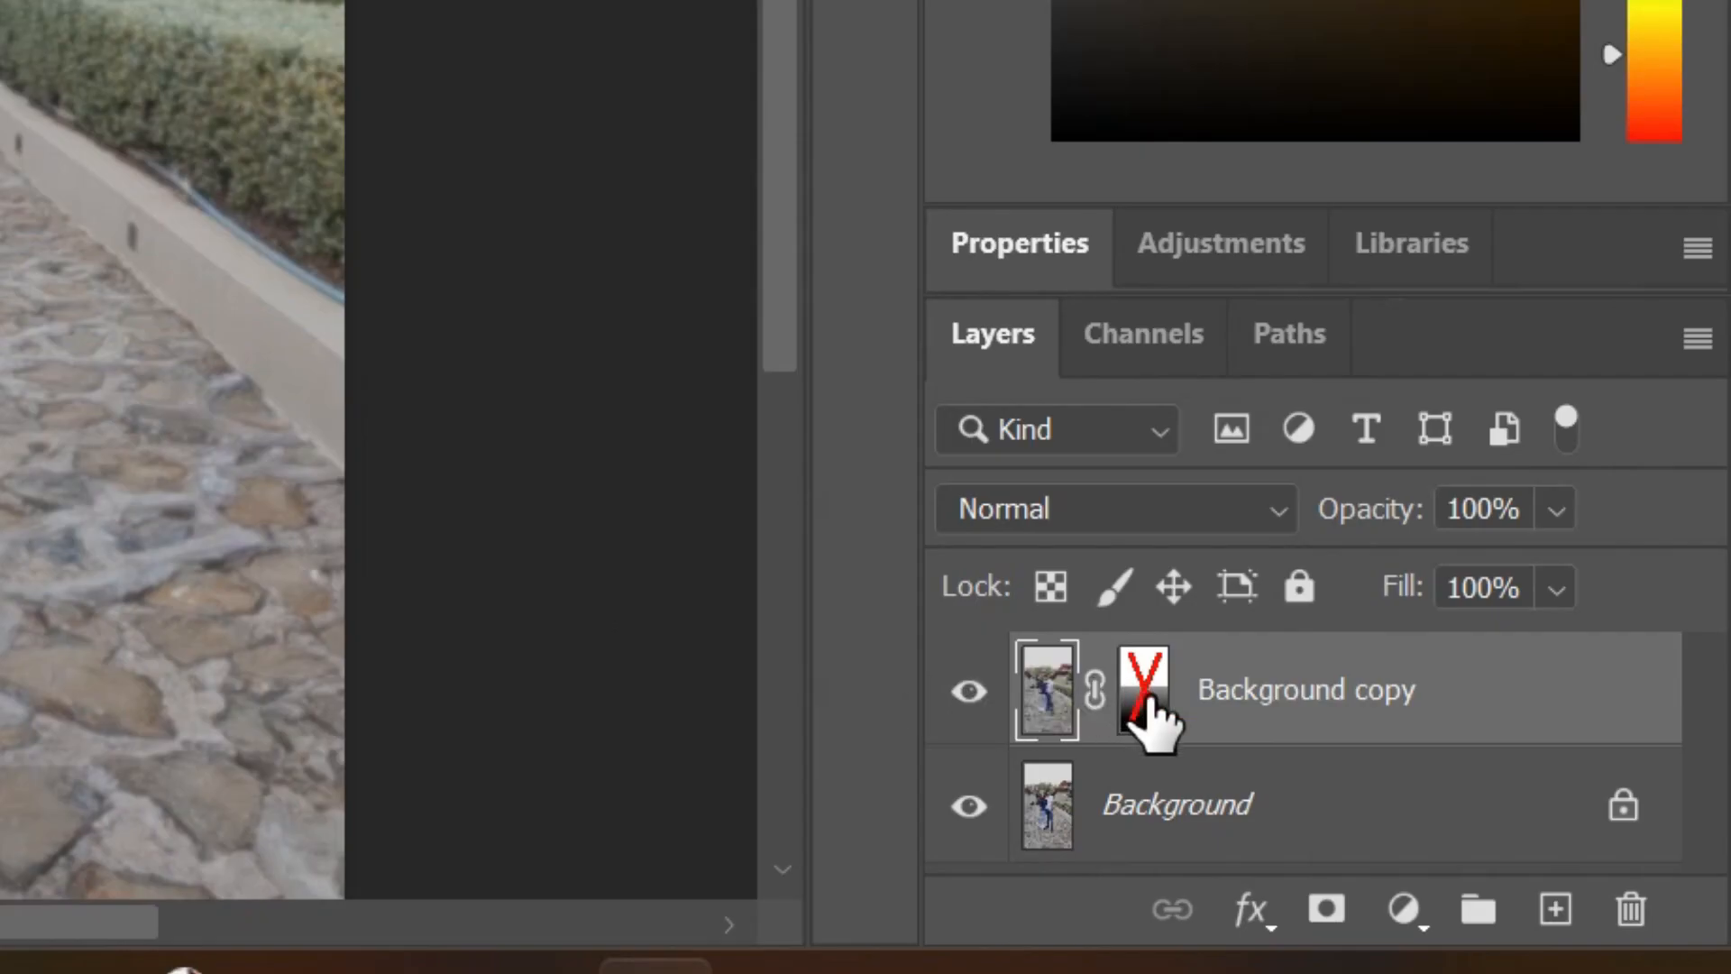
right_click(1149, 702)
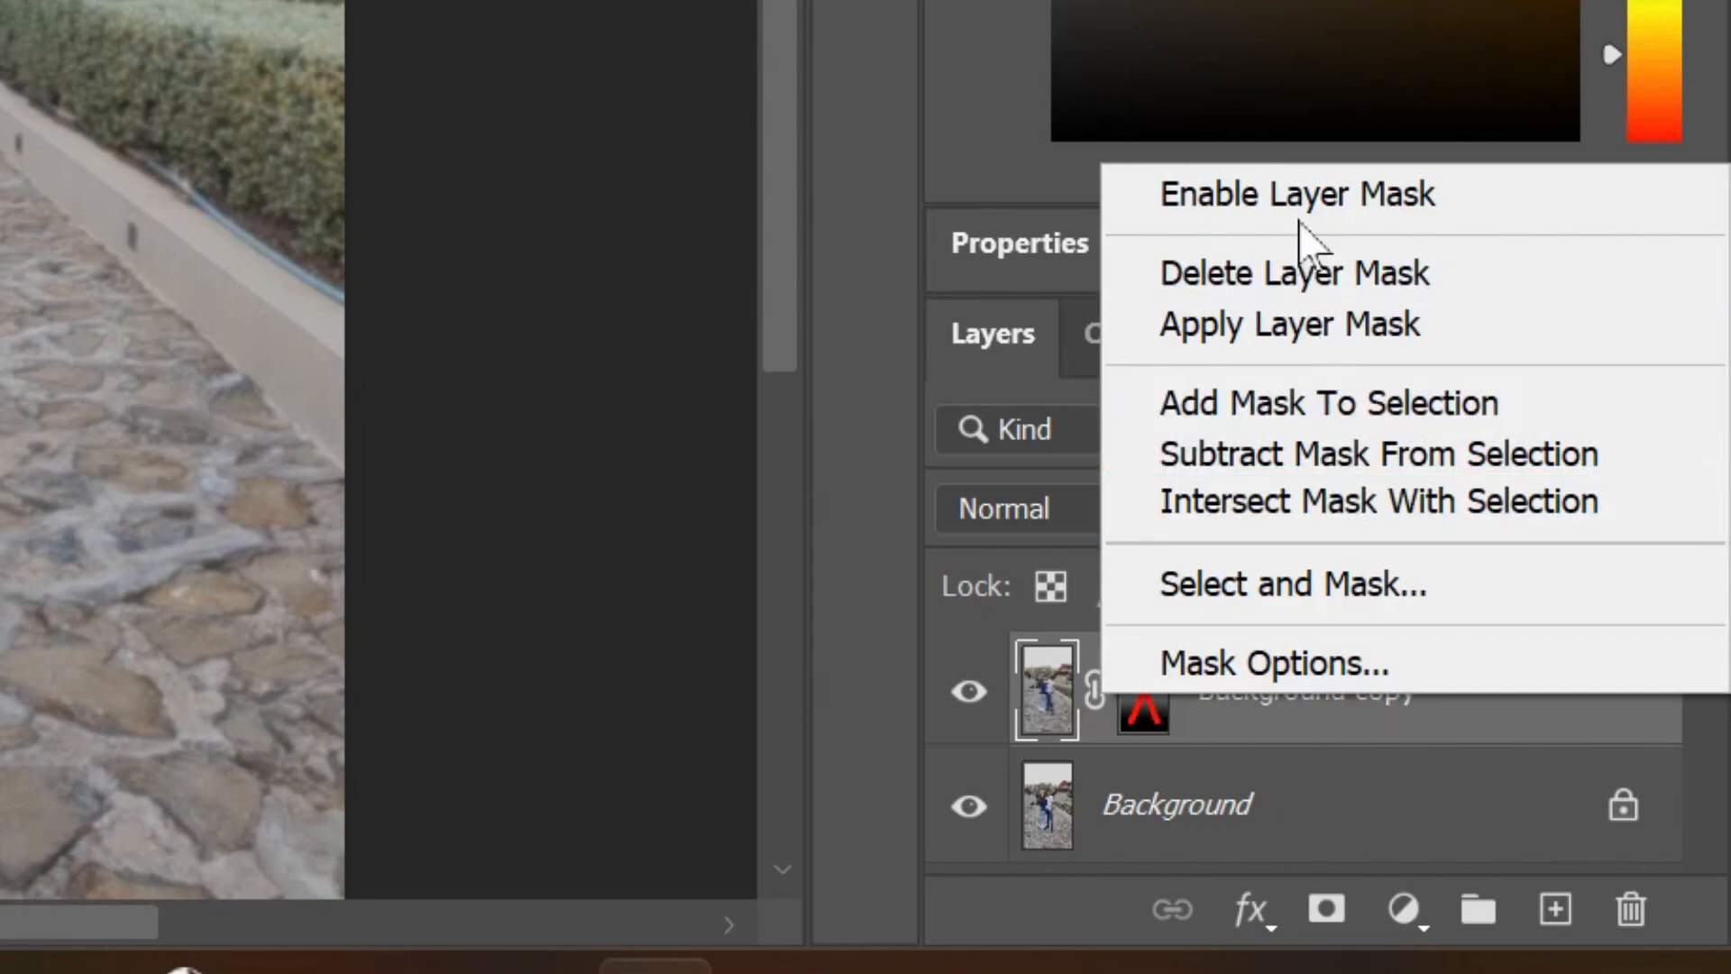
left_click(1305, 220)
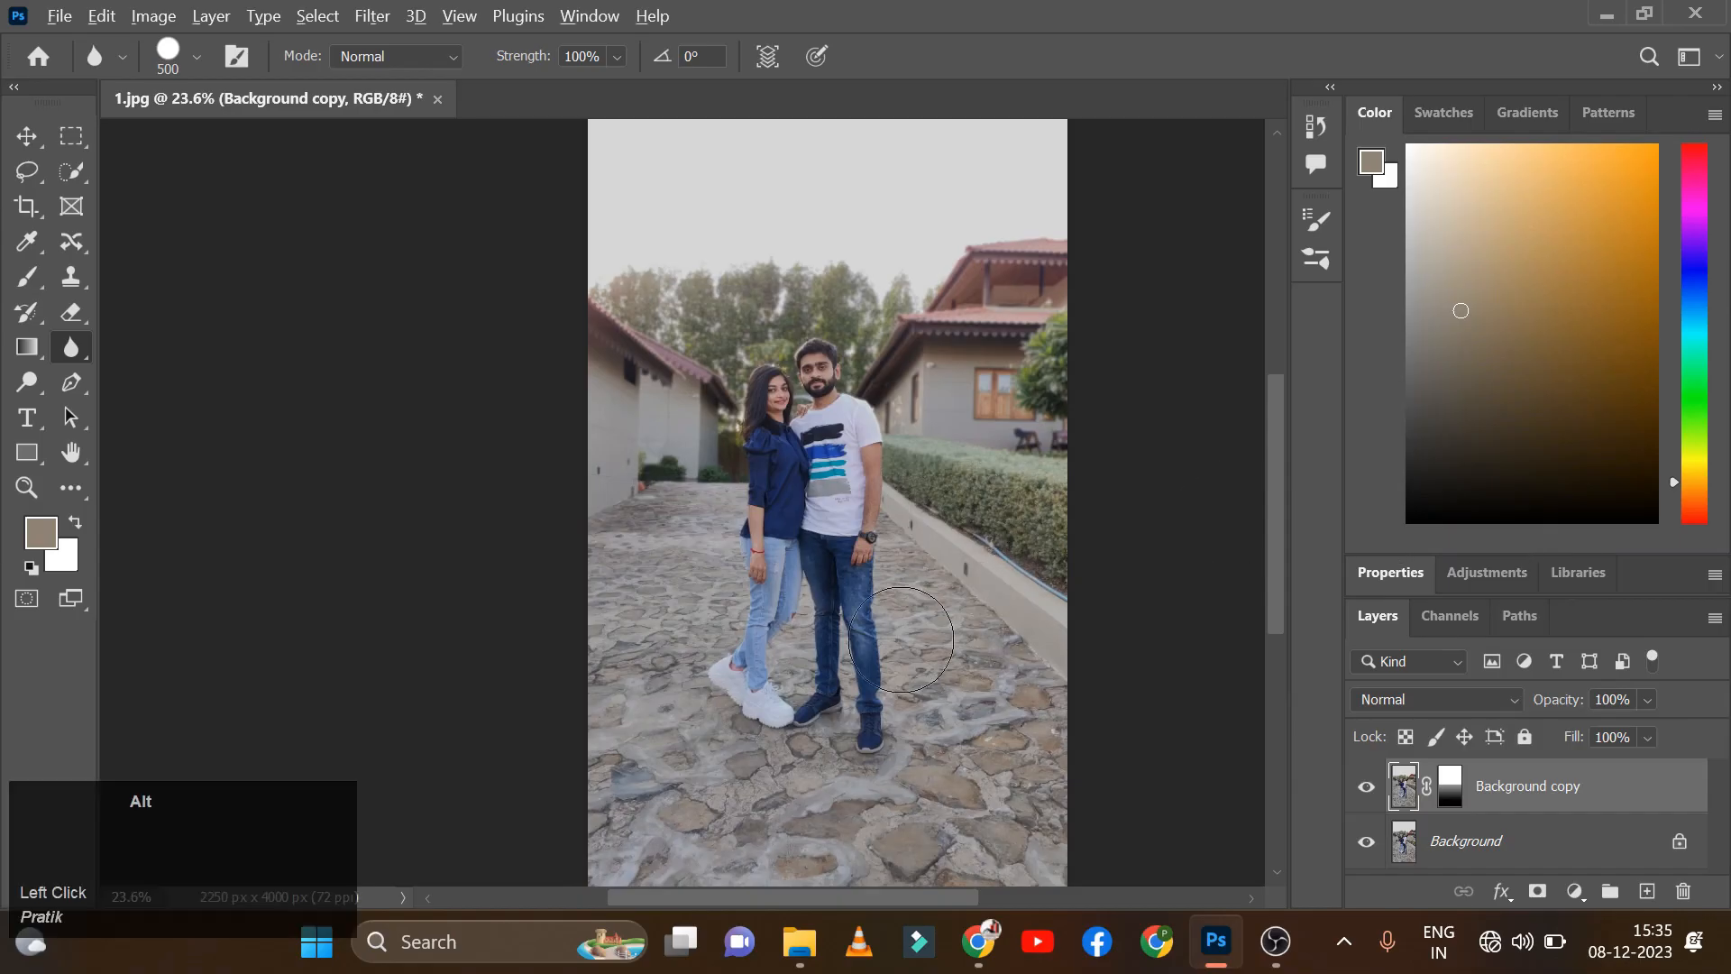
Step: Examine the masked blur on the stone ground around the feet, the hedge, the houses and the trees
scroll(901, 640, "up", 5)
scroll(892, 737, "down", 1)
scroll(892, 737, "up", 3)
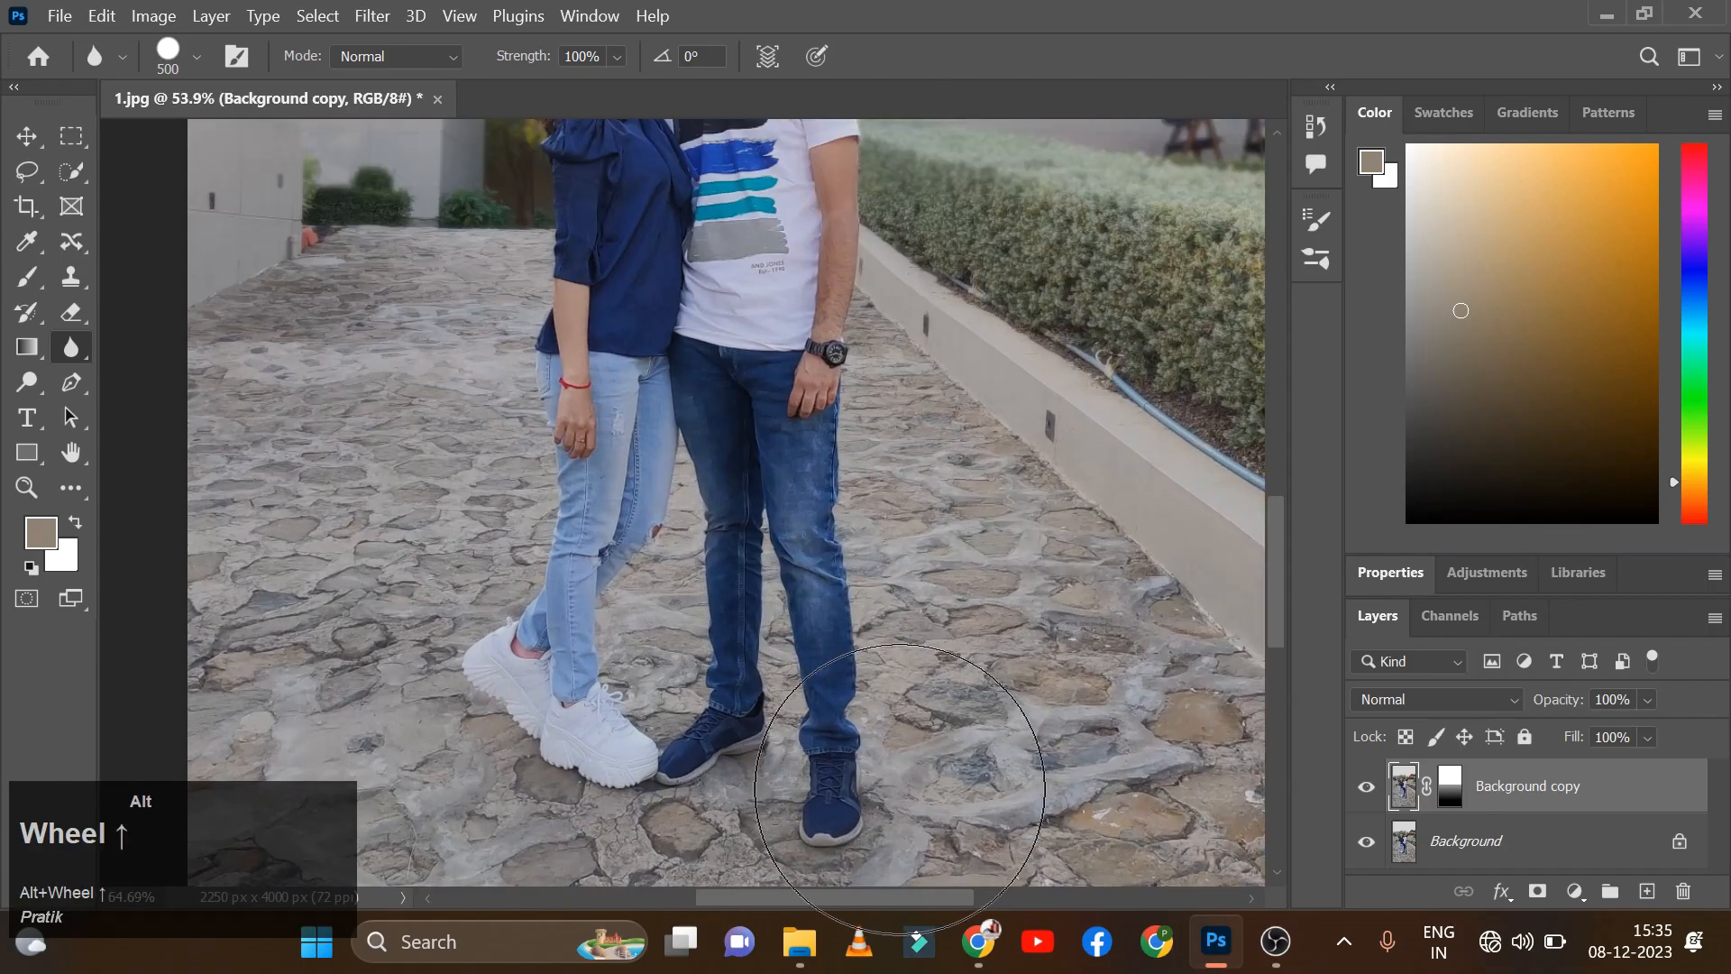
scroll(858, 633, "down", 4)
scroll(905, 484, "down", 1)
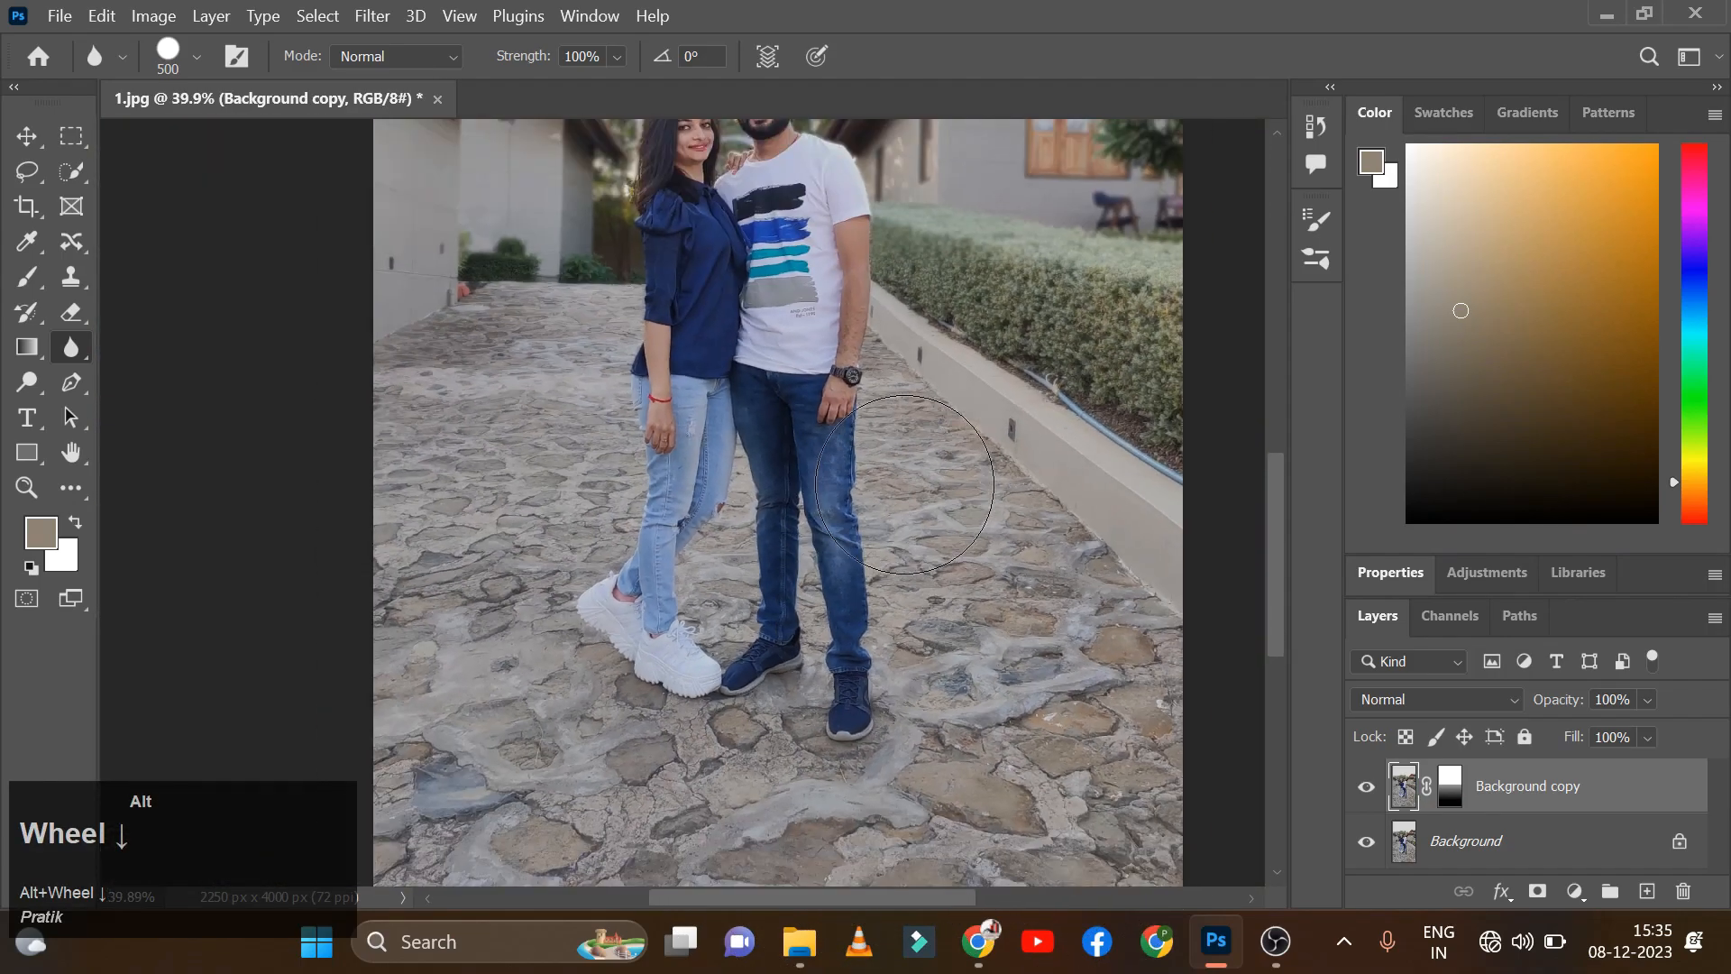
scroll(477, 332, "up", 2)
scroll(533, 239, "down", 4)
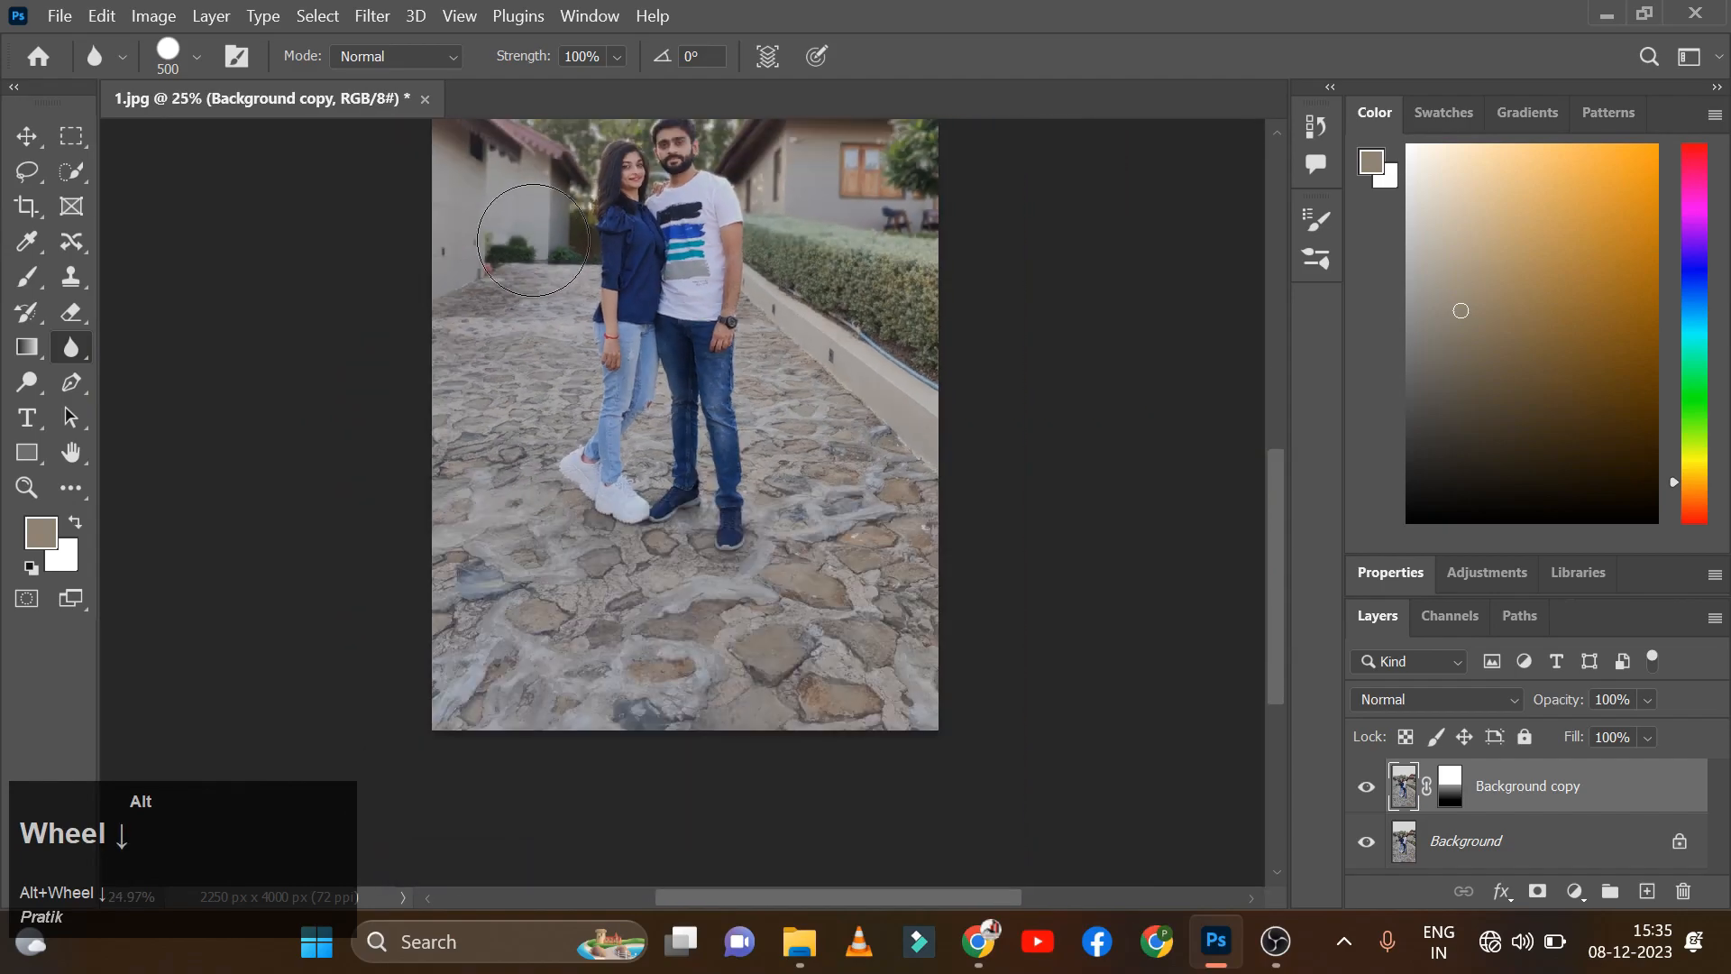
left_click_drag(892, 249, 891, 335)
left_click_drag(803, 262, 814, 346)
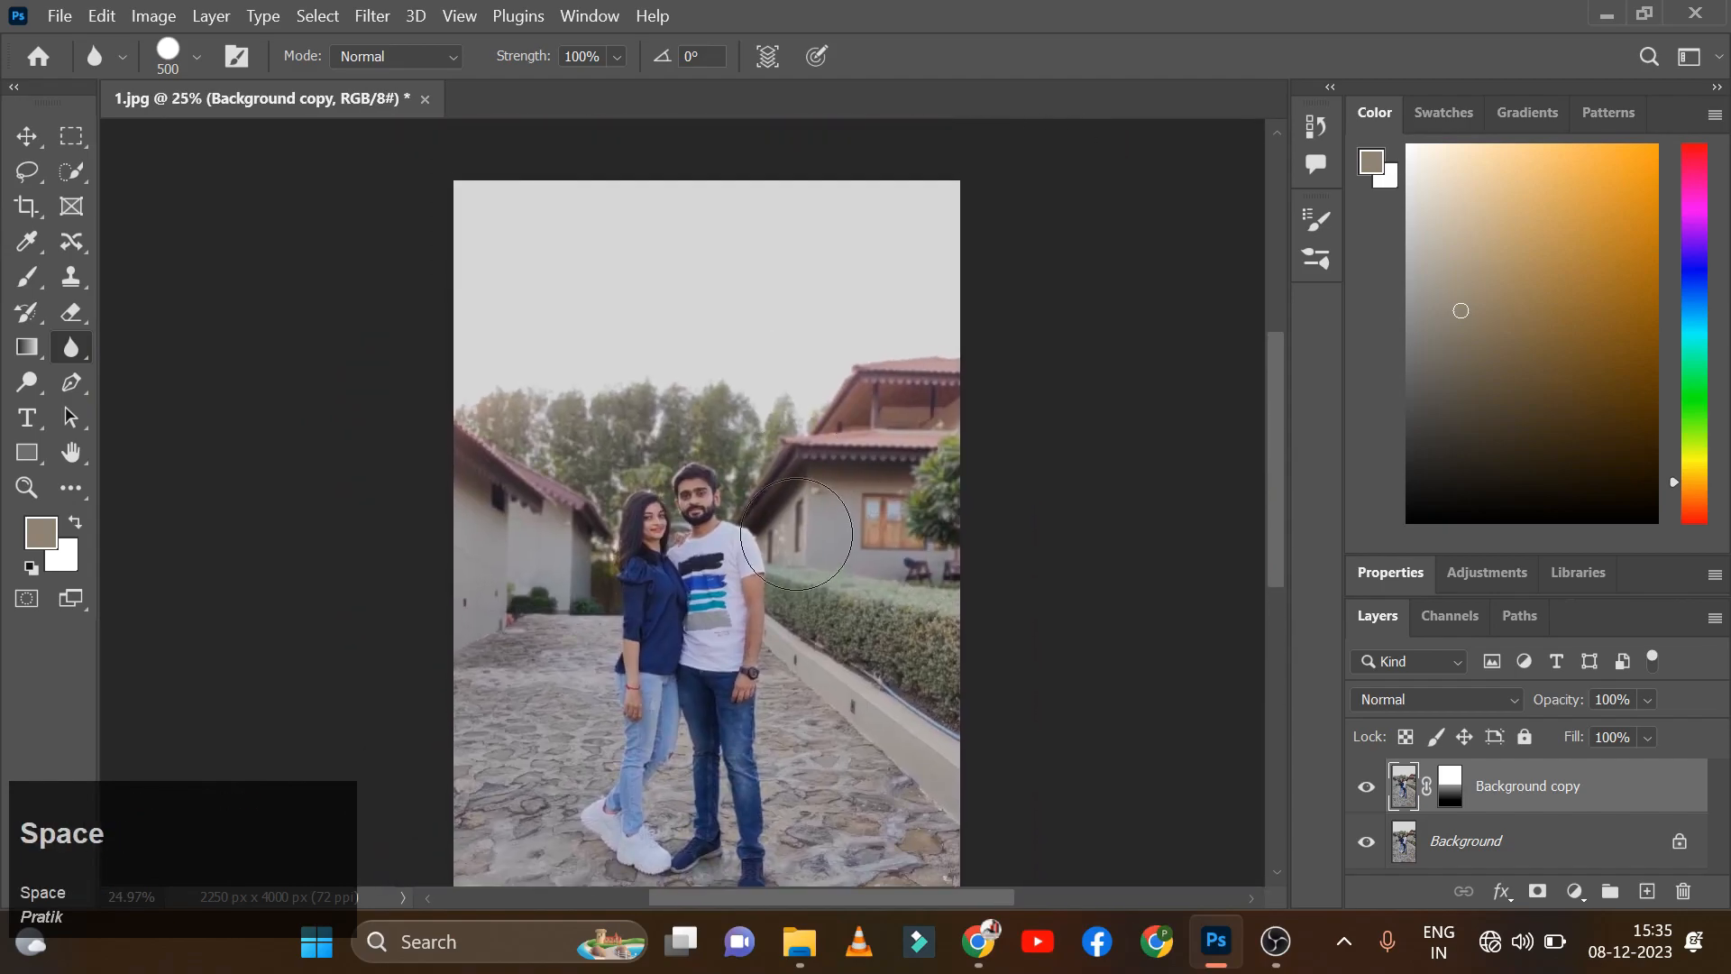
scroll(814, 345, "up", 1)
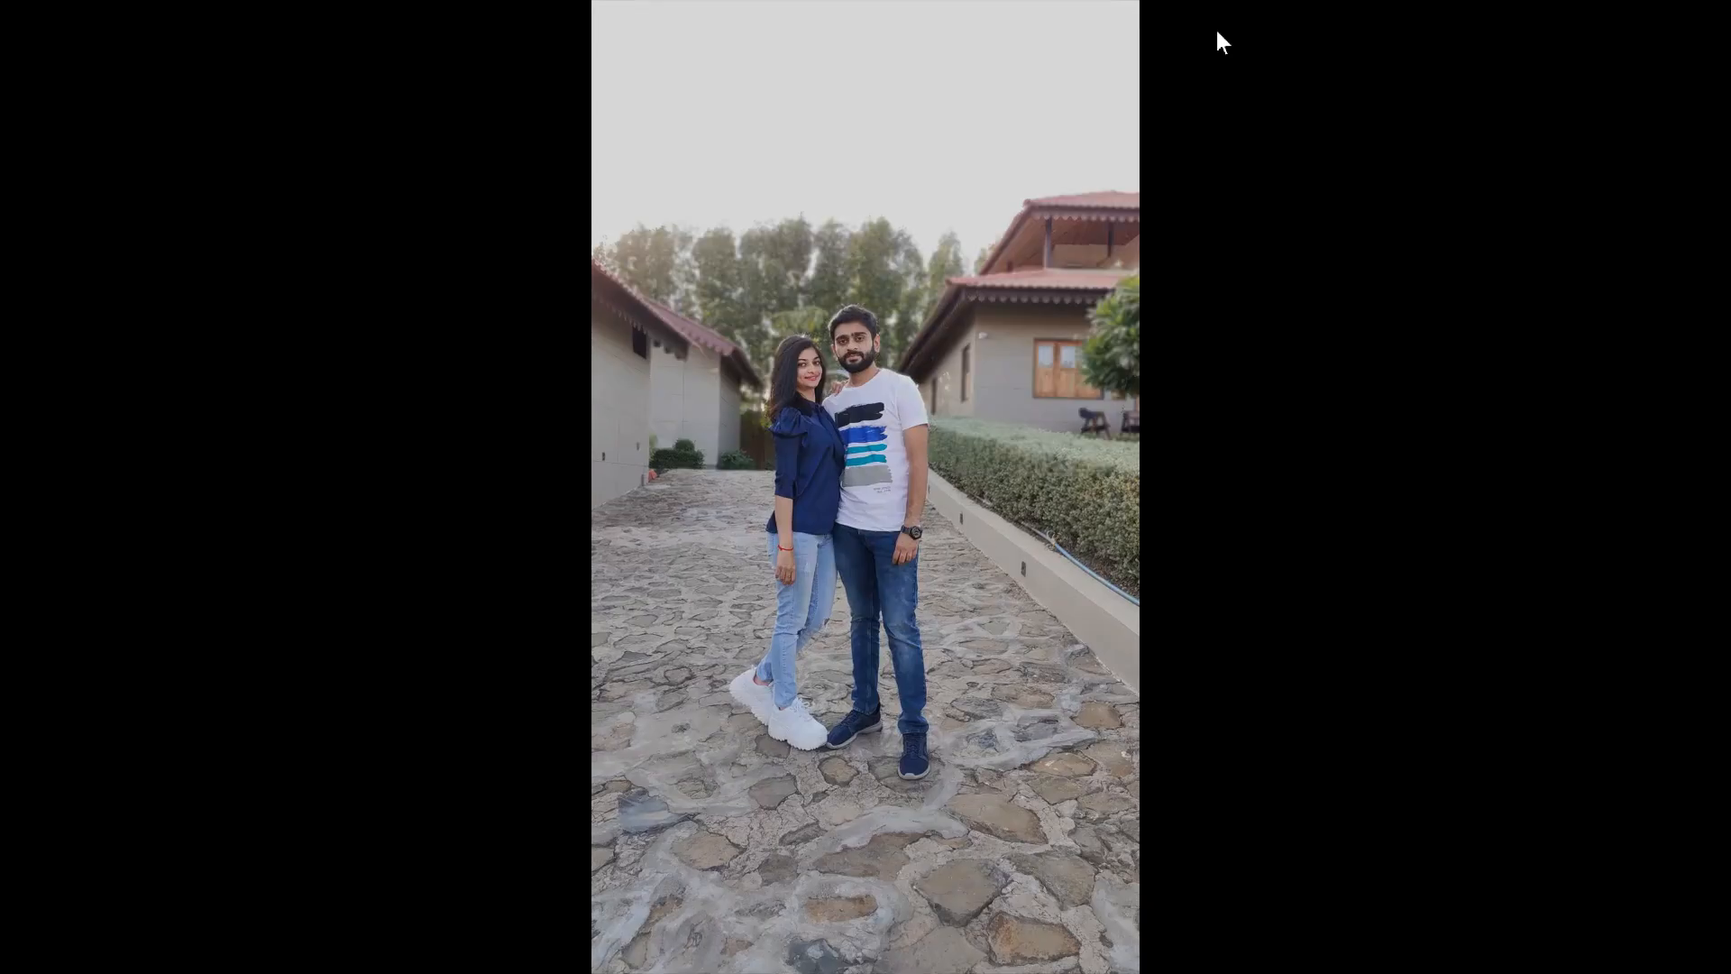